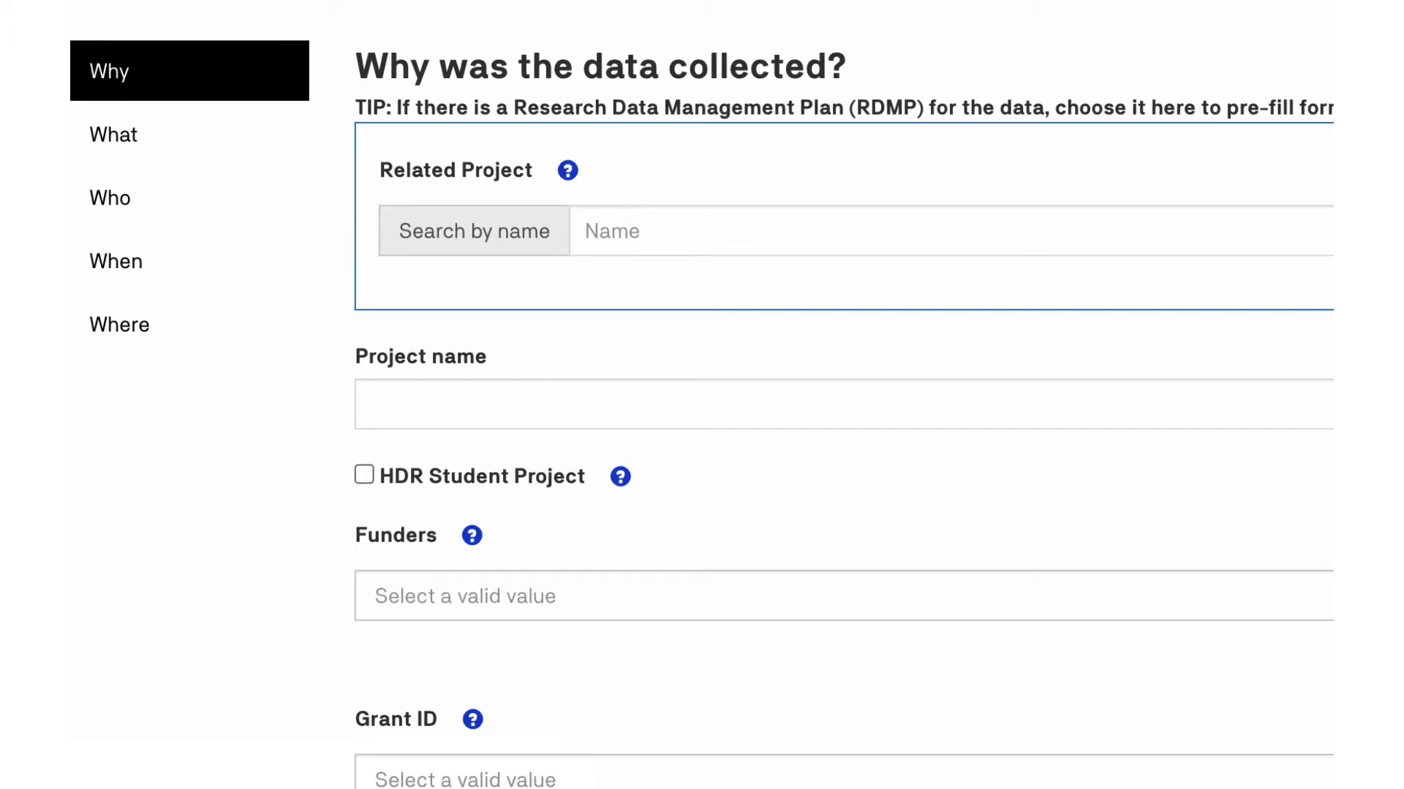
pyautogui.scroll(-2, 701, 395)
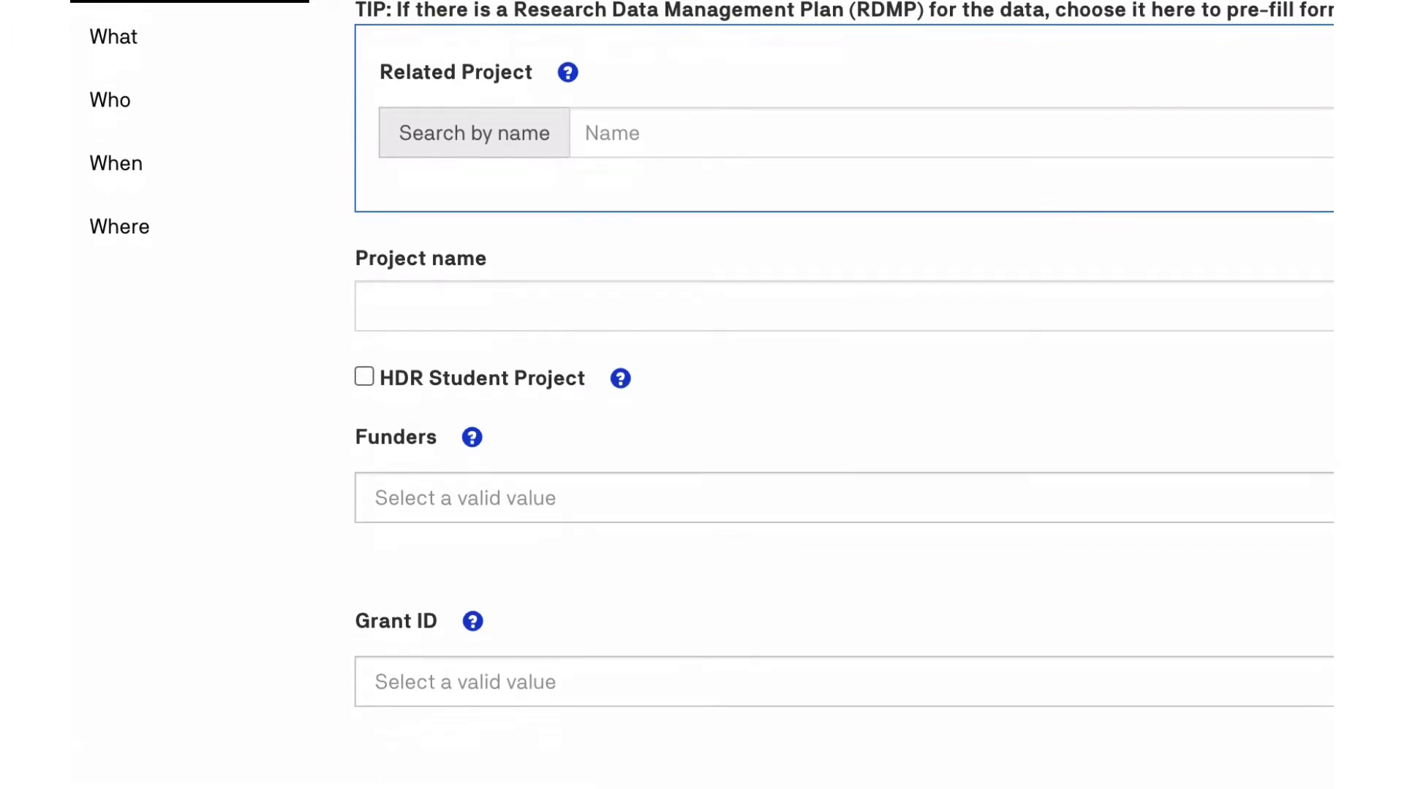
pyautogui.scroll(-2, 702, 395)
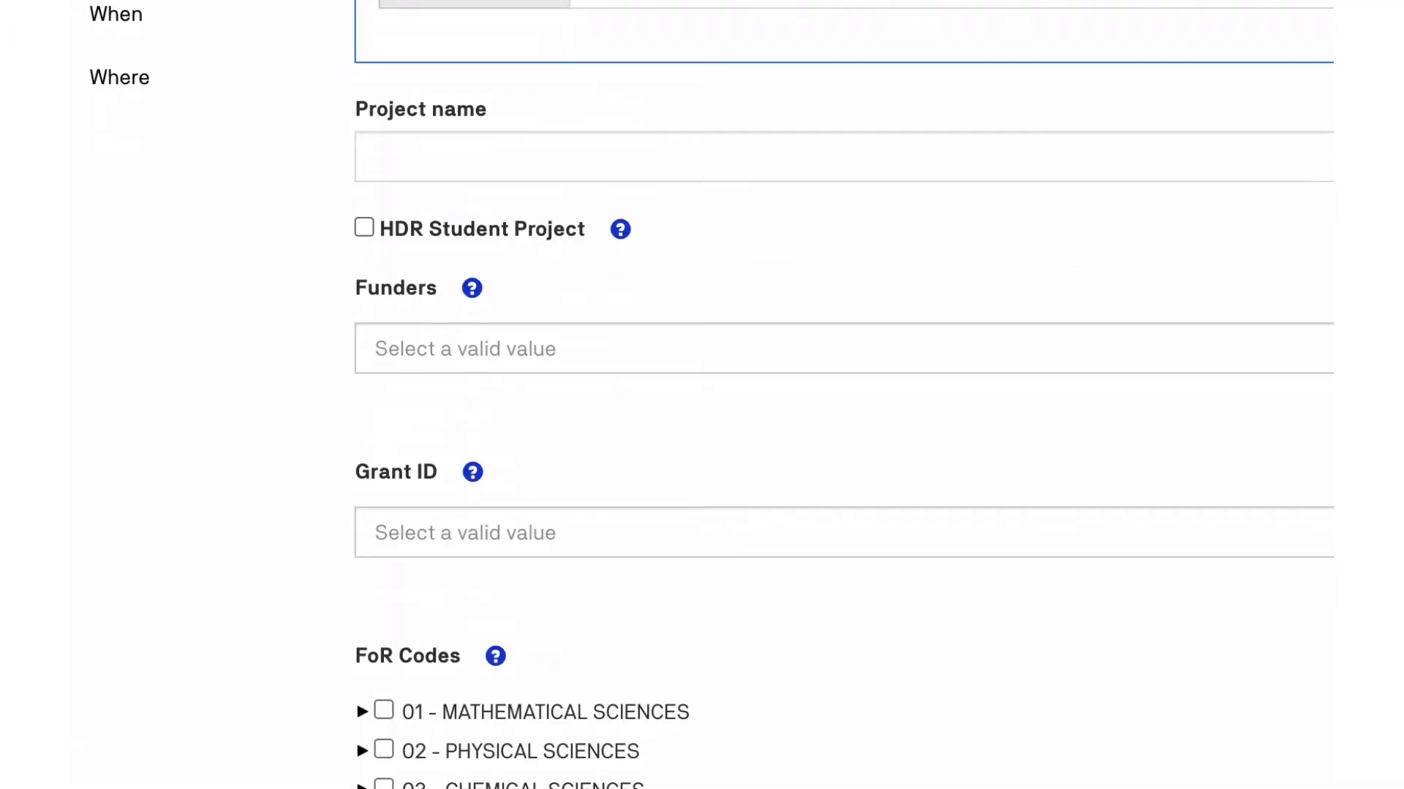
pyautogui.click(621, 231)
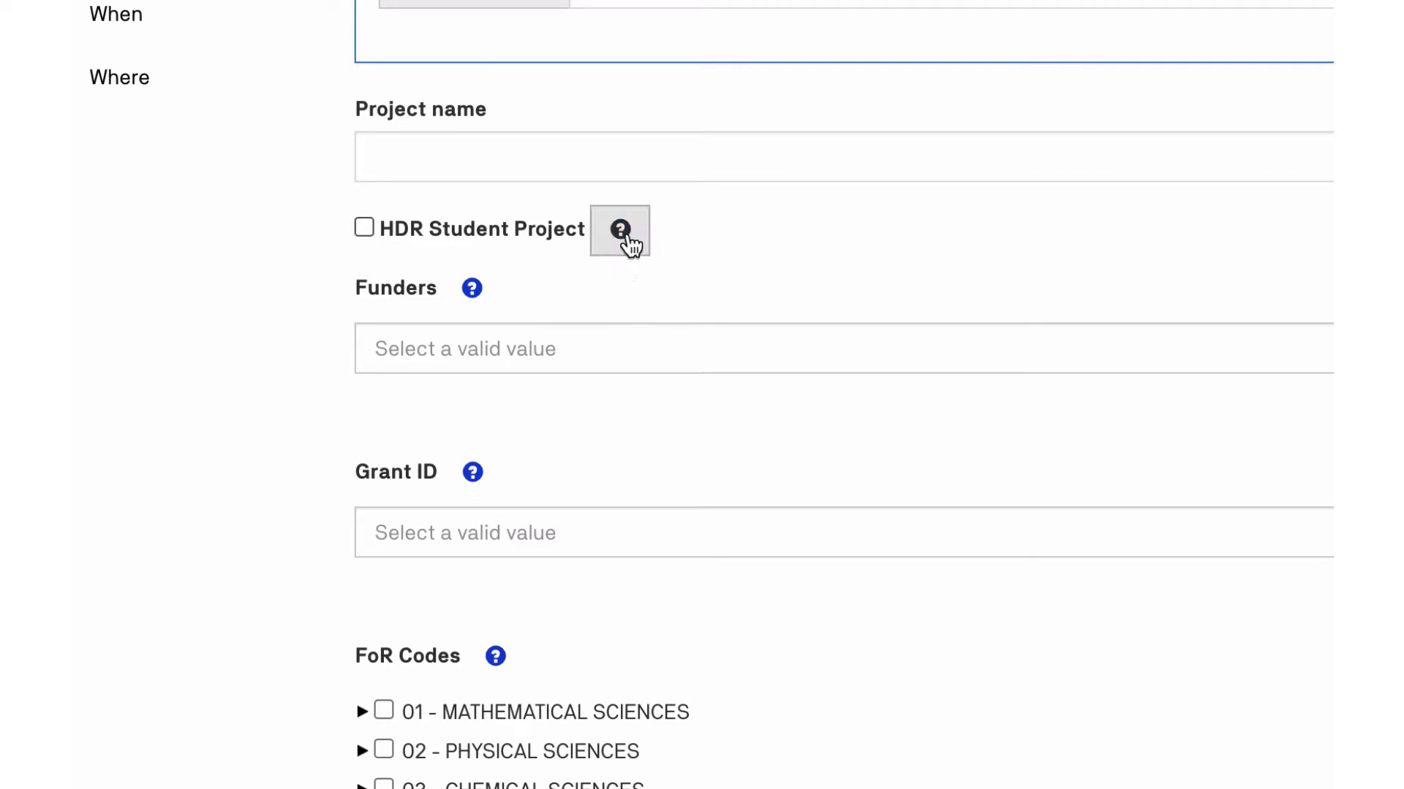
pyautogui.click(626, 237)
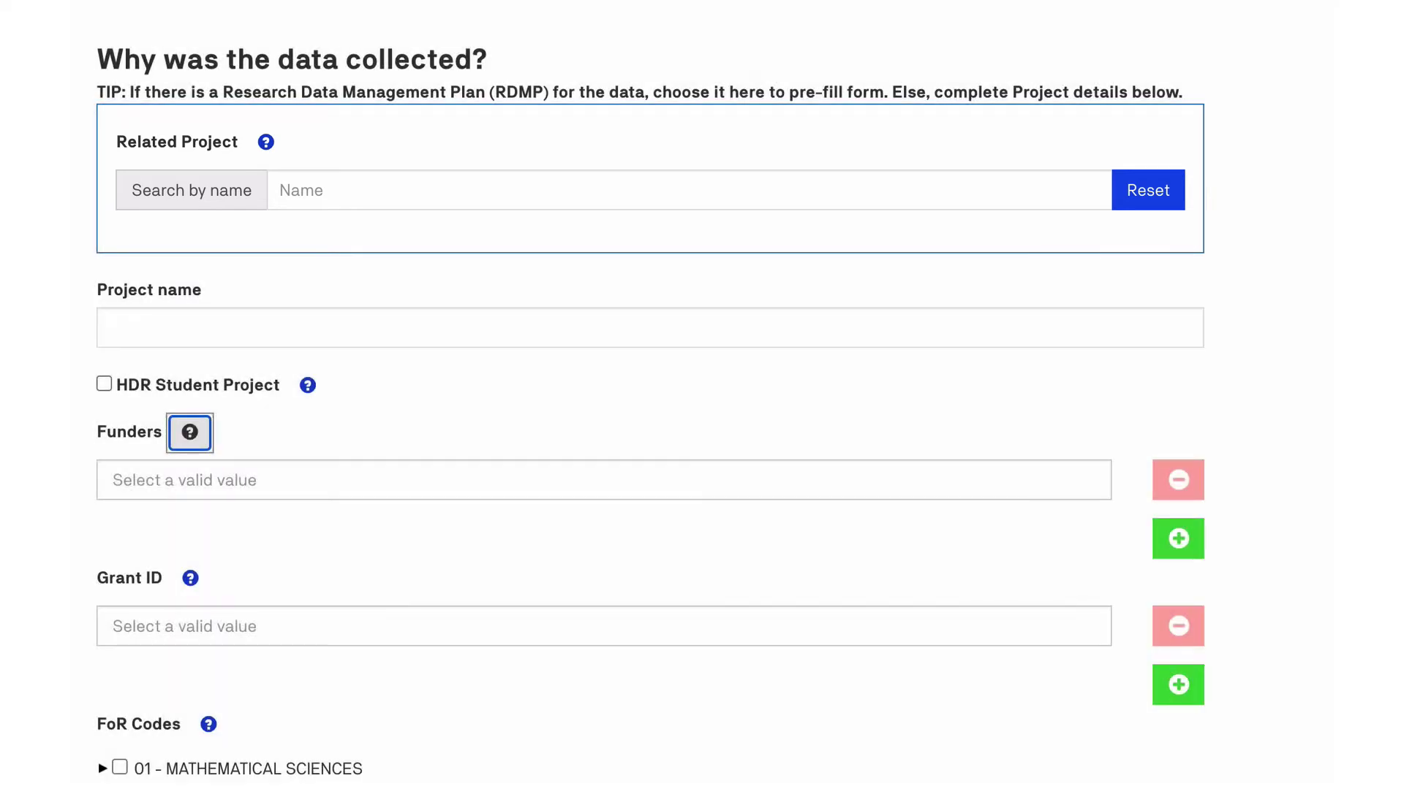
# Search 'crunch' and link the project 'Does Religious Faith Affect Crunch Time Performances in Sport'.
pyautogui.click(280, 190)
pyautogui.write('crun')
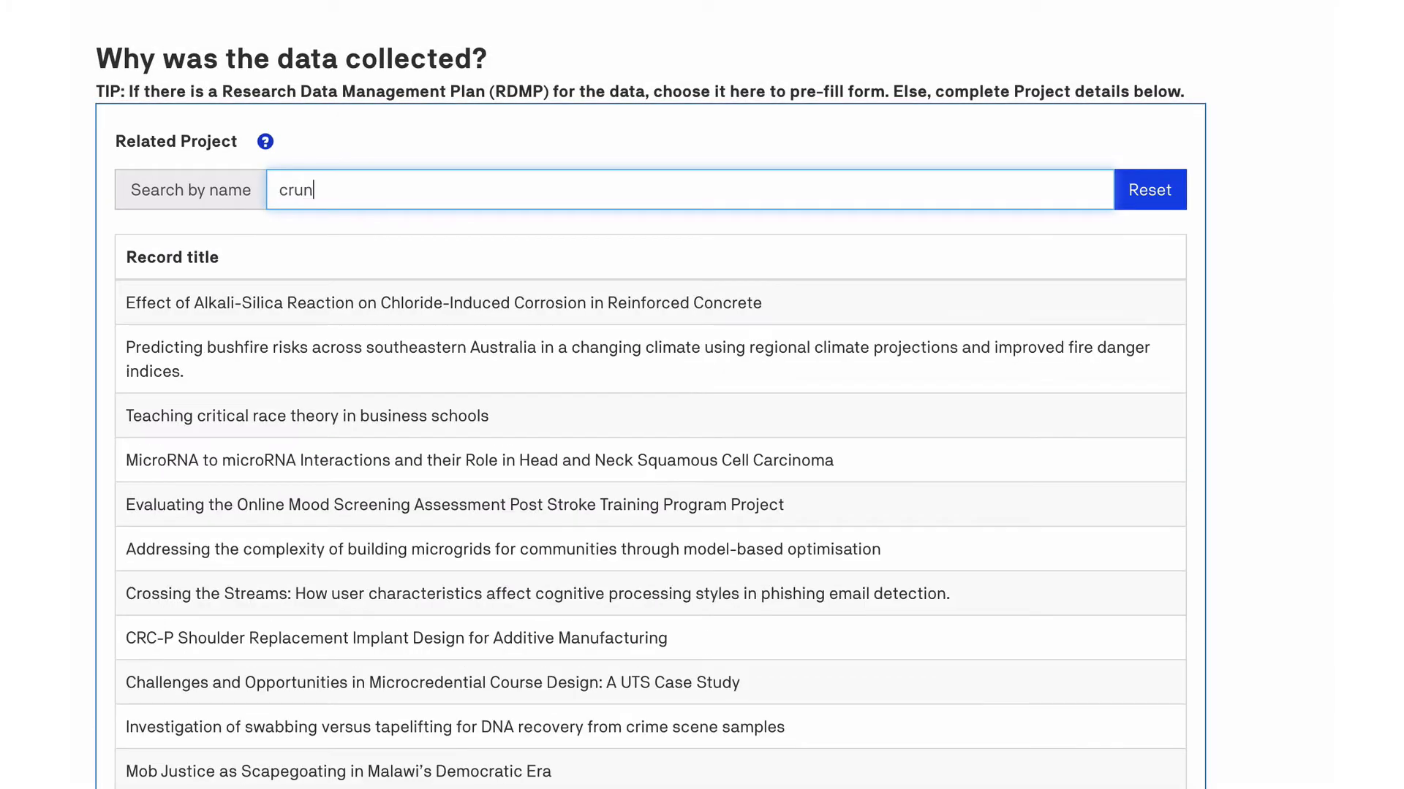
pyautogui.write('ch')
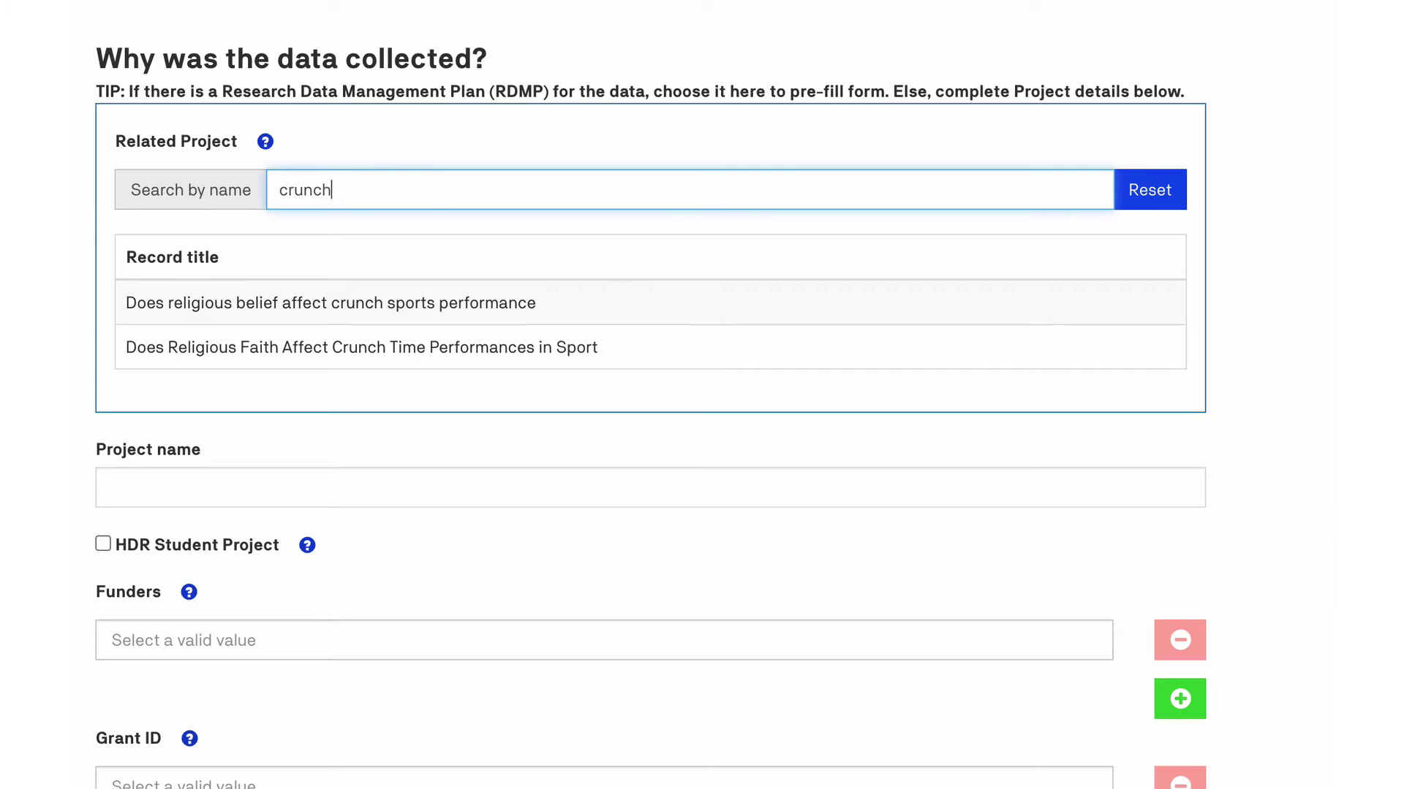
pyautogui.click(329, 362)
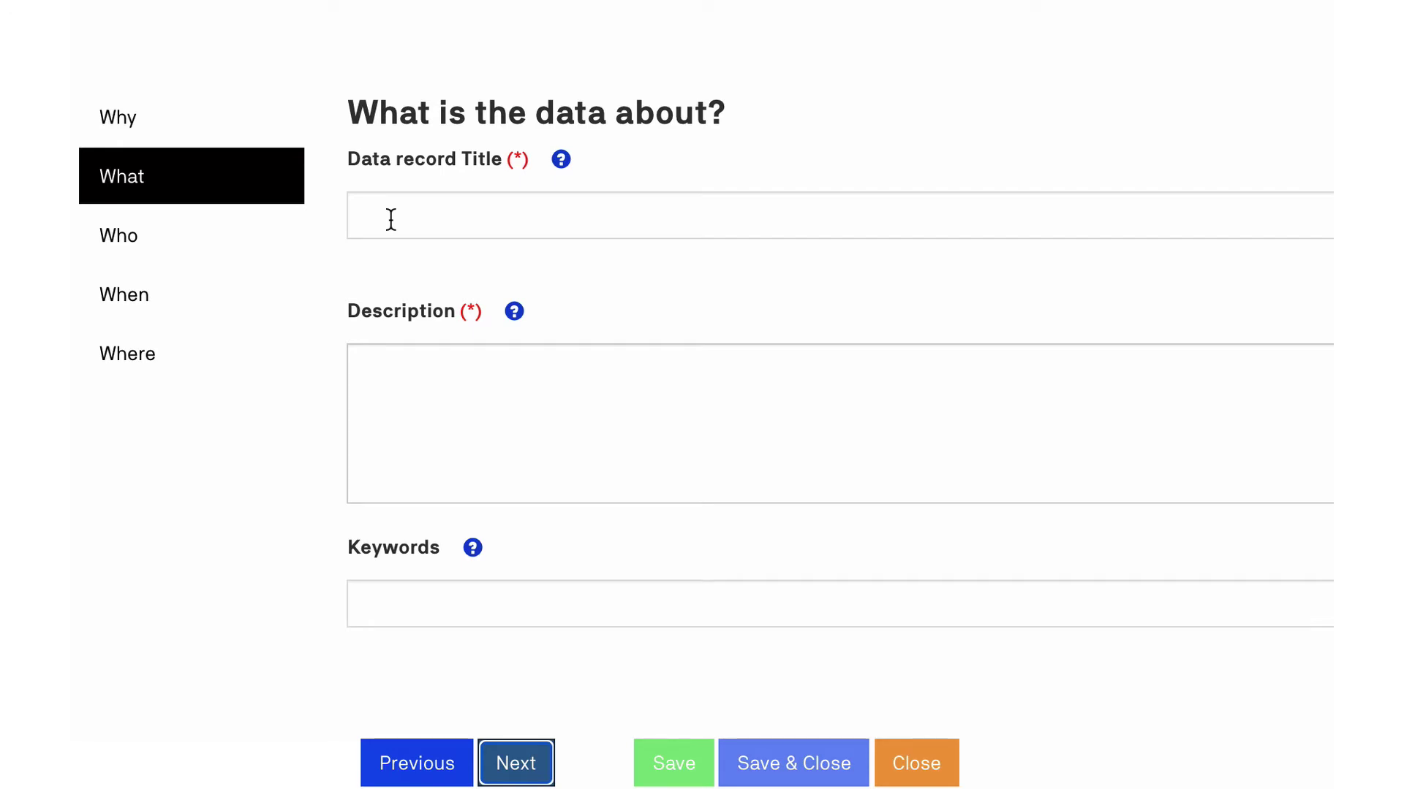
# Enter the data record title 'Crunch time sport and religious'.
pyautogui.click(494, 227)
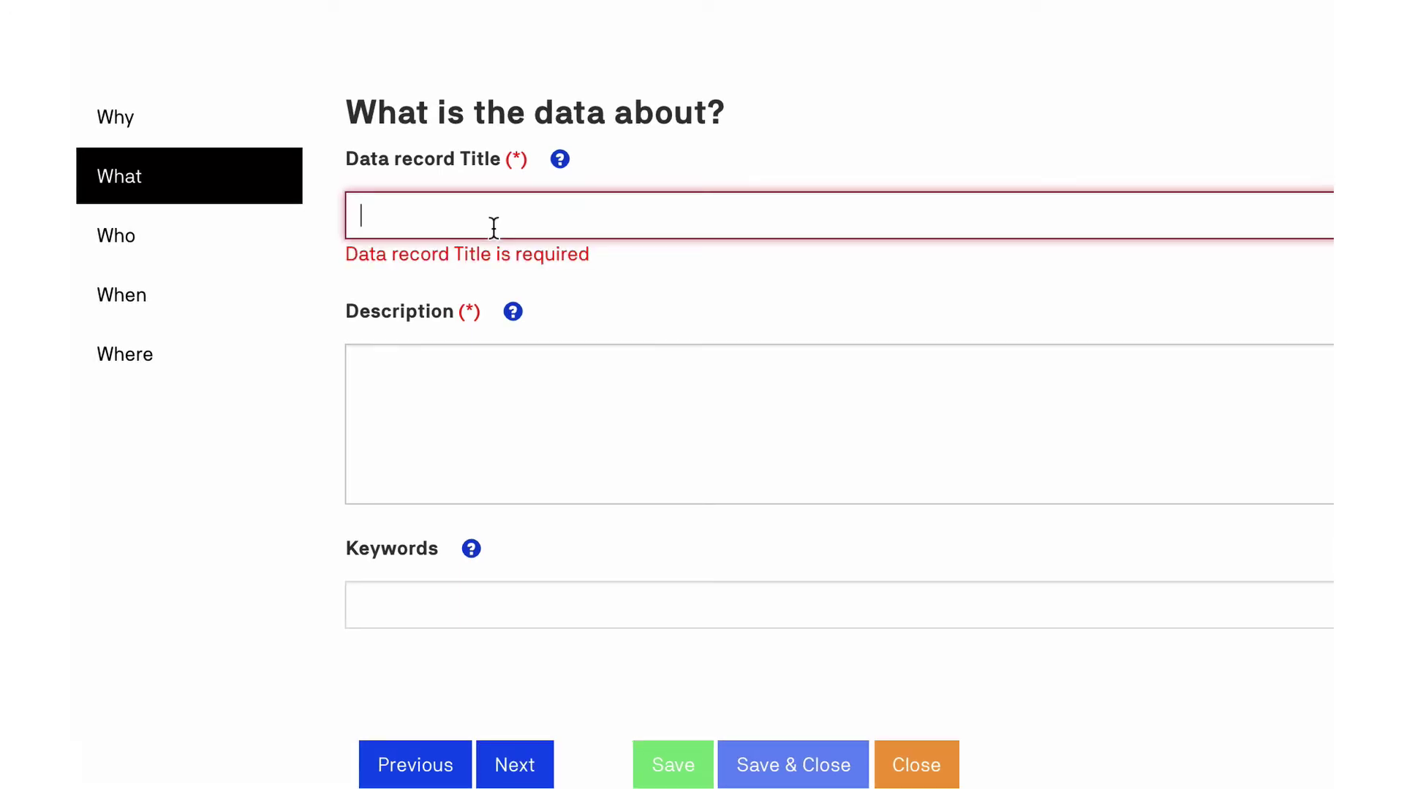
pyautogui.write('Crunch')
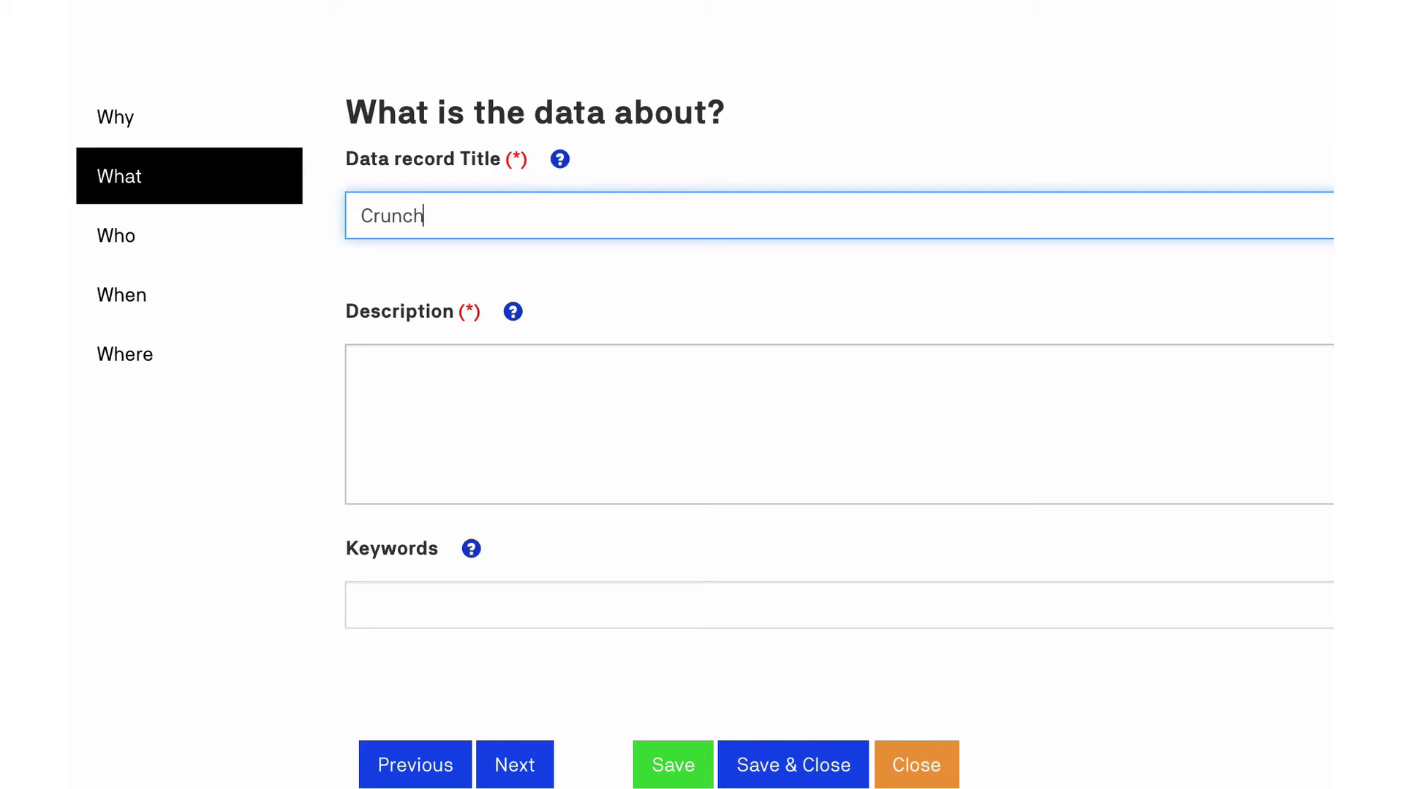
pyautogui.write(' time sports')
pyautogui.press('BackSpace')
pyautogui.write('and re')
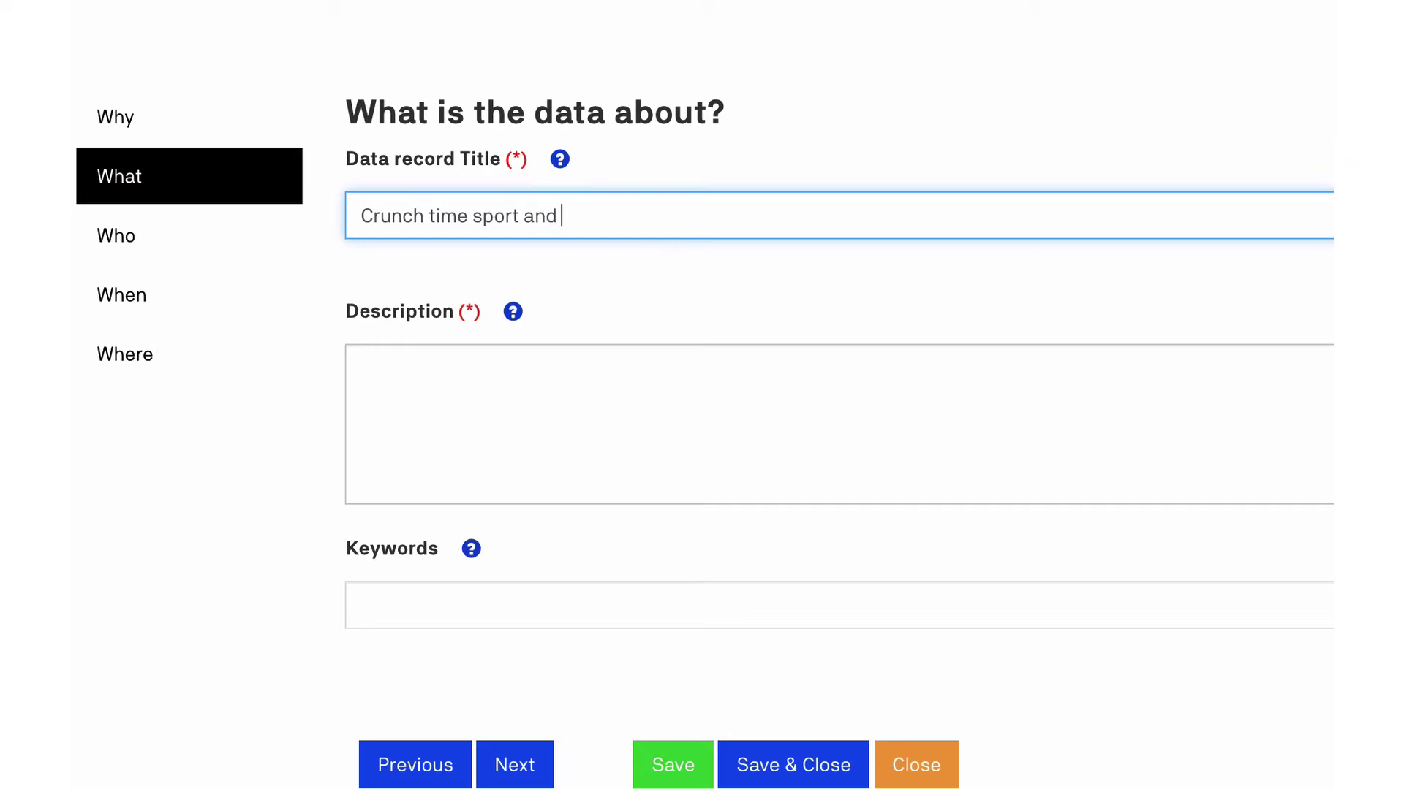
pyautogui.write('ligious')
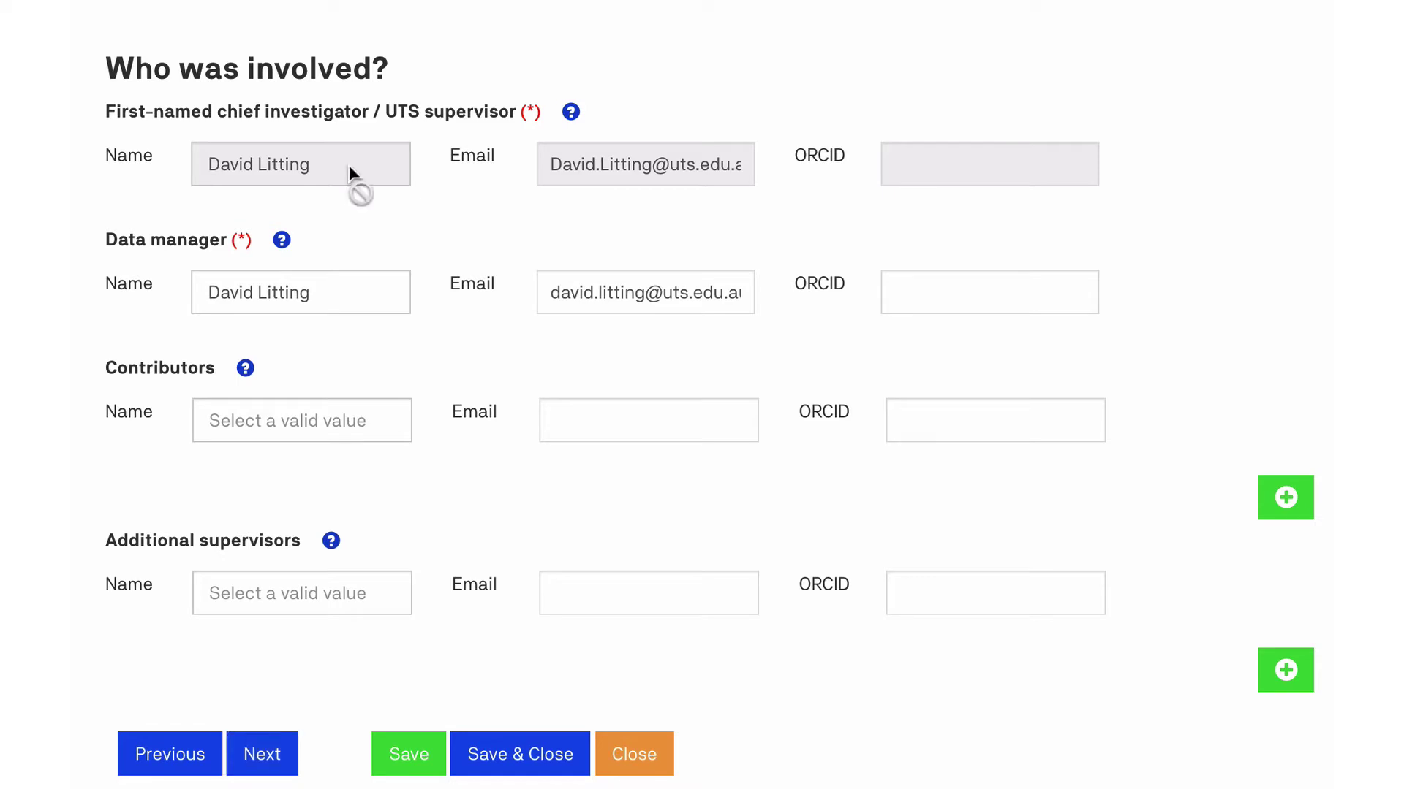
# View the help text for the chief investigator and data manager roles, leaving them unchanged.
pyautogui.click(569, 124)
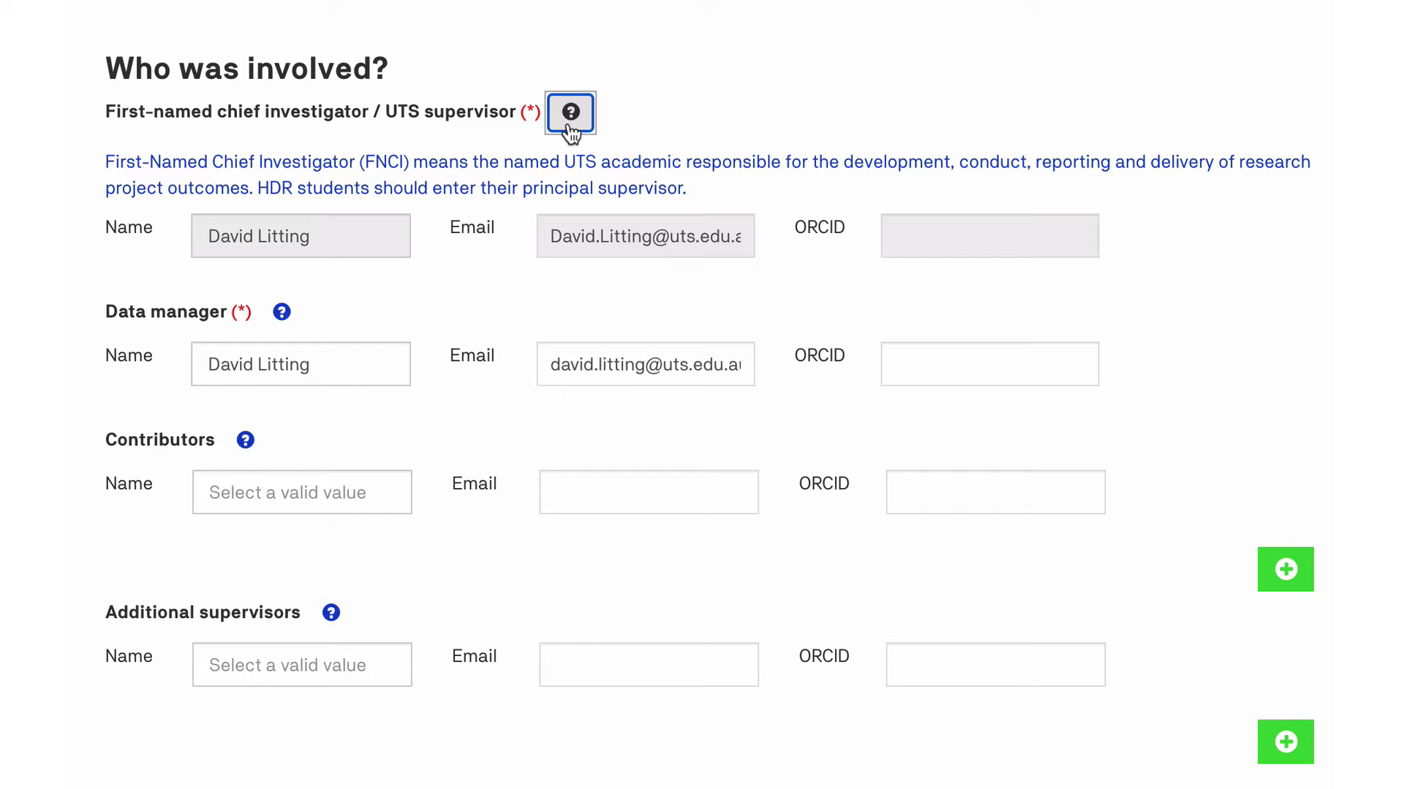
pyautogui.click(570, 113)
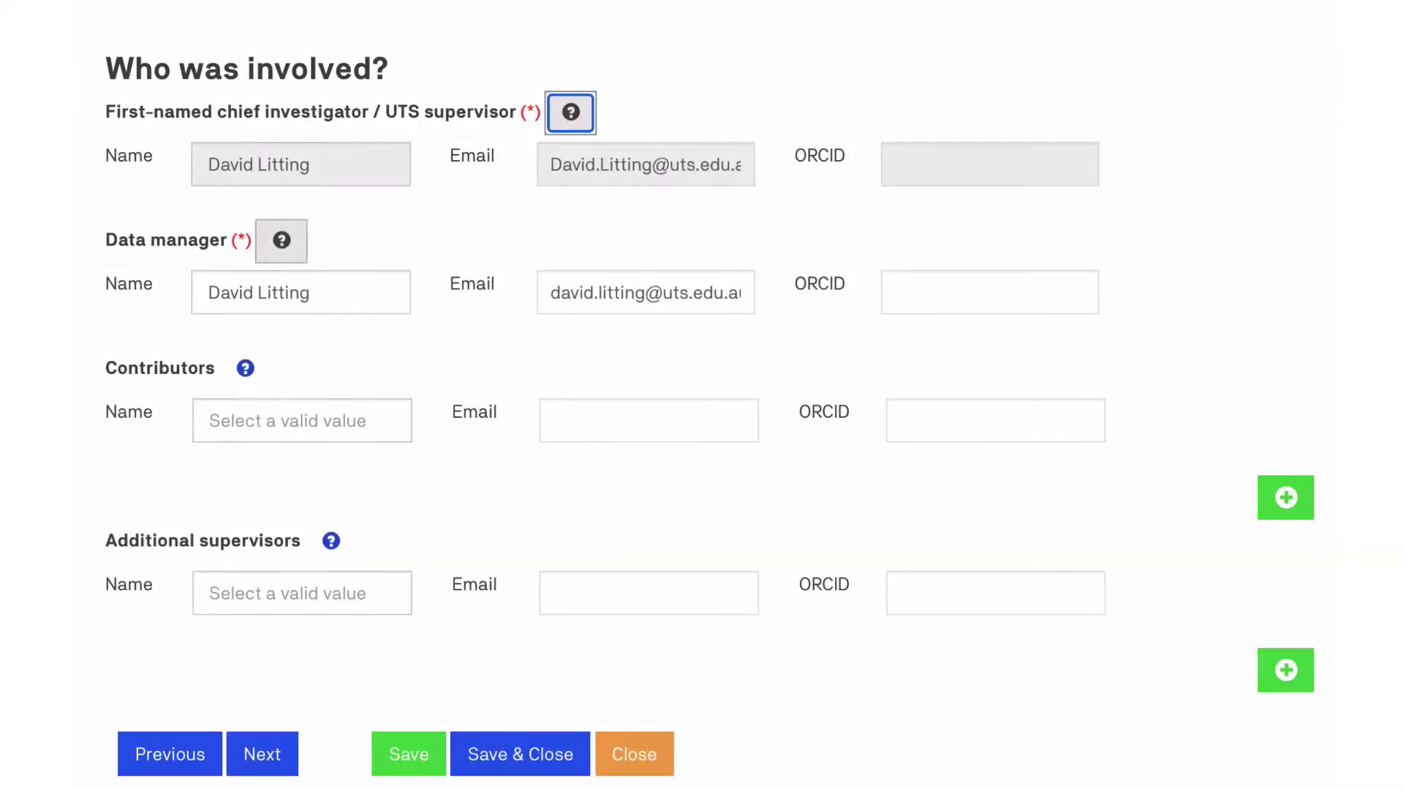
pyautogui.click(282, 240)
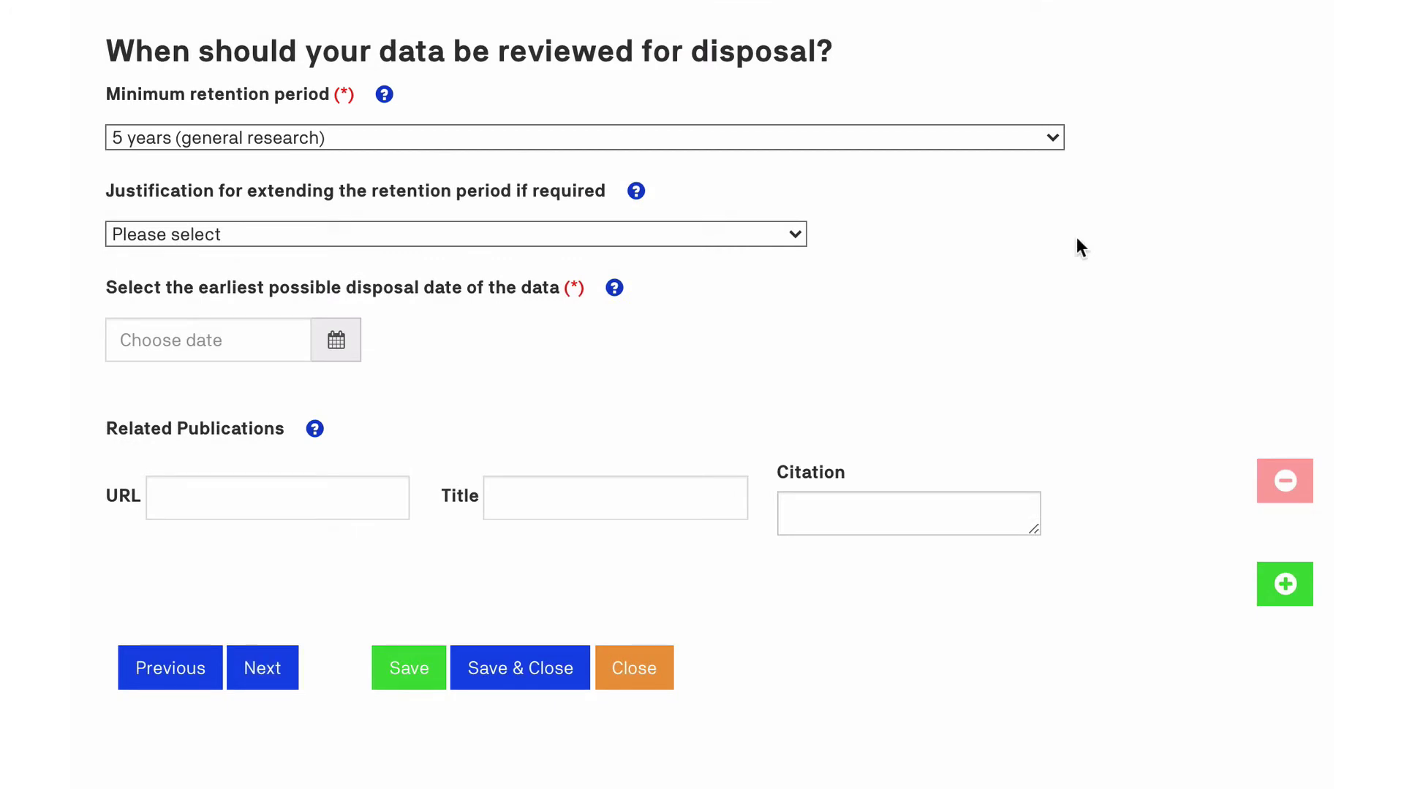
# Keep the 5-year minimum retention period and set the disposal date in January 2027.
pyautogui.click(1047, 143)
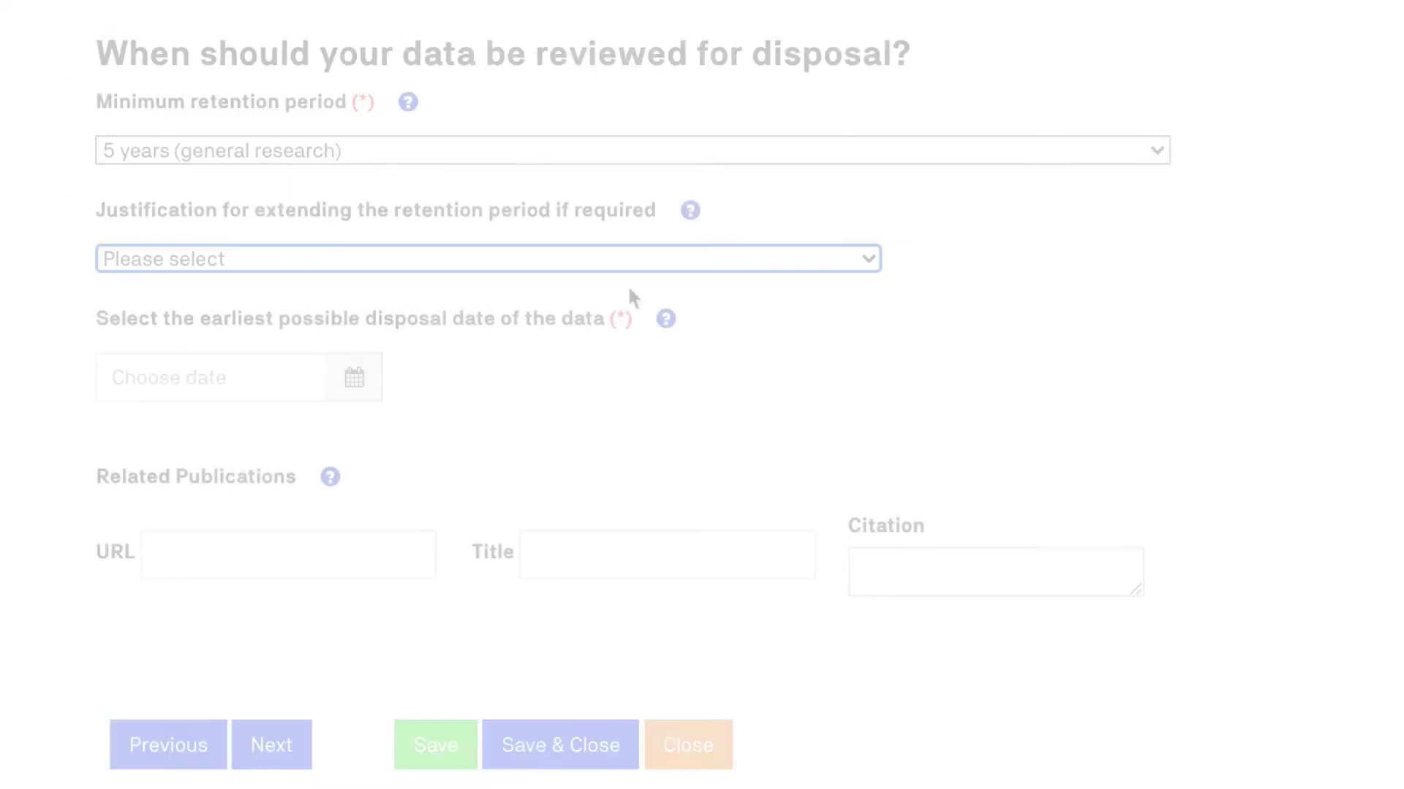
pyautogui.click(261, 343)
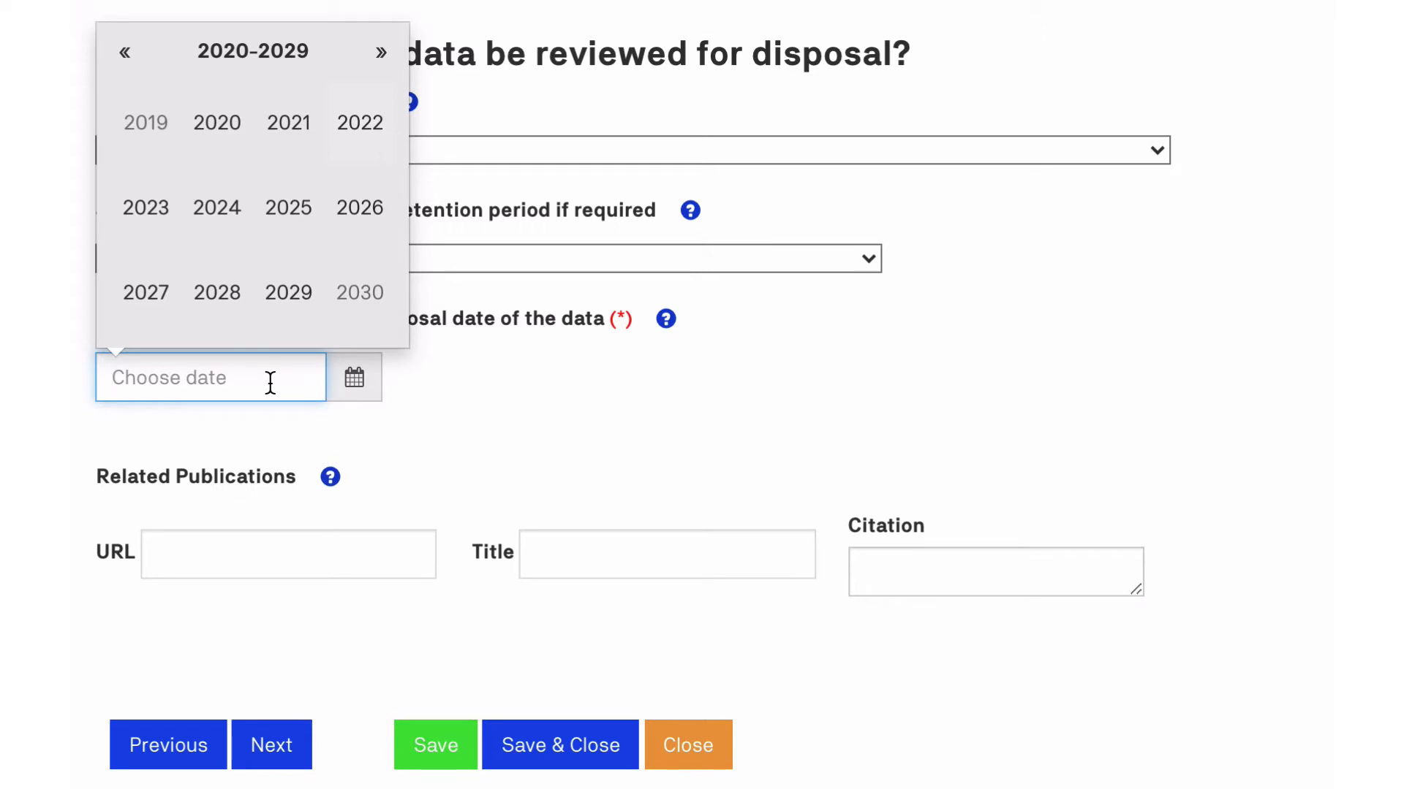
pyautogui.click(133, 311)
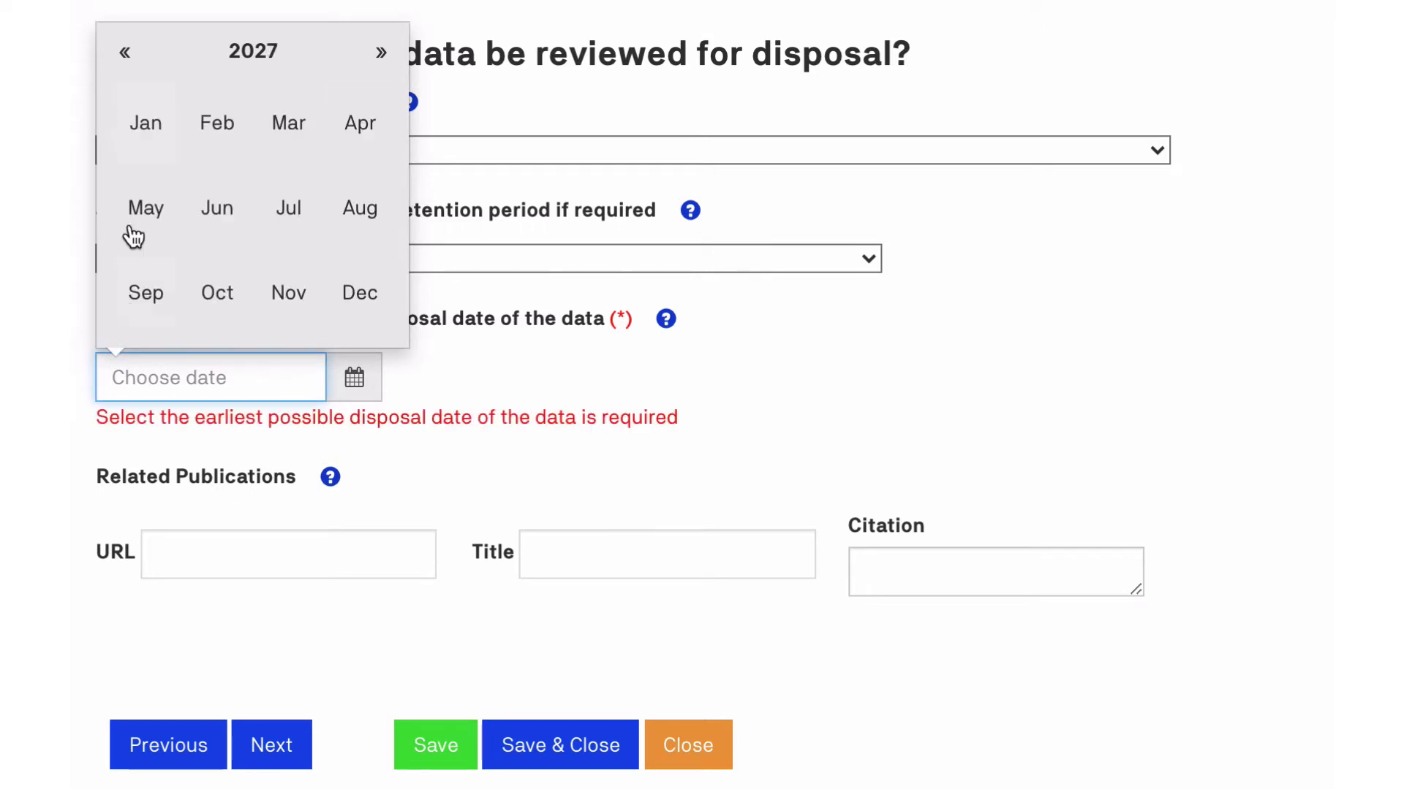
pyautogui.click(149, 139)
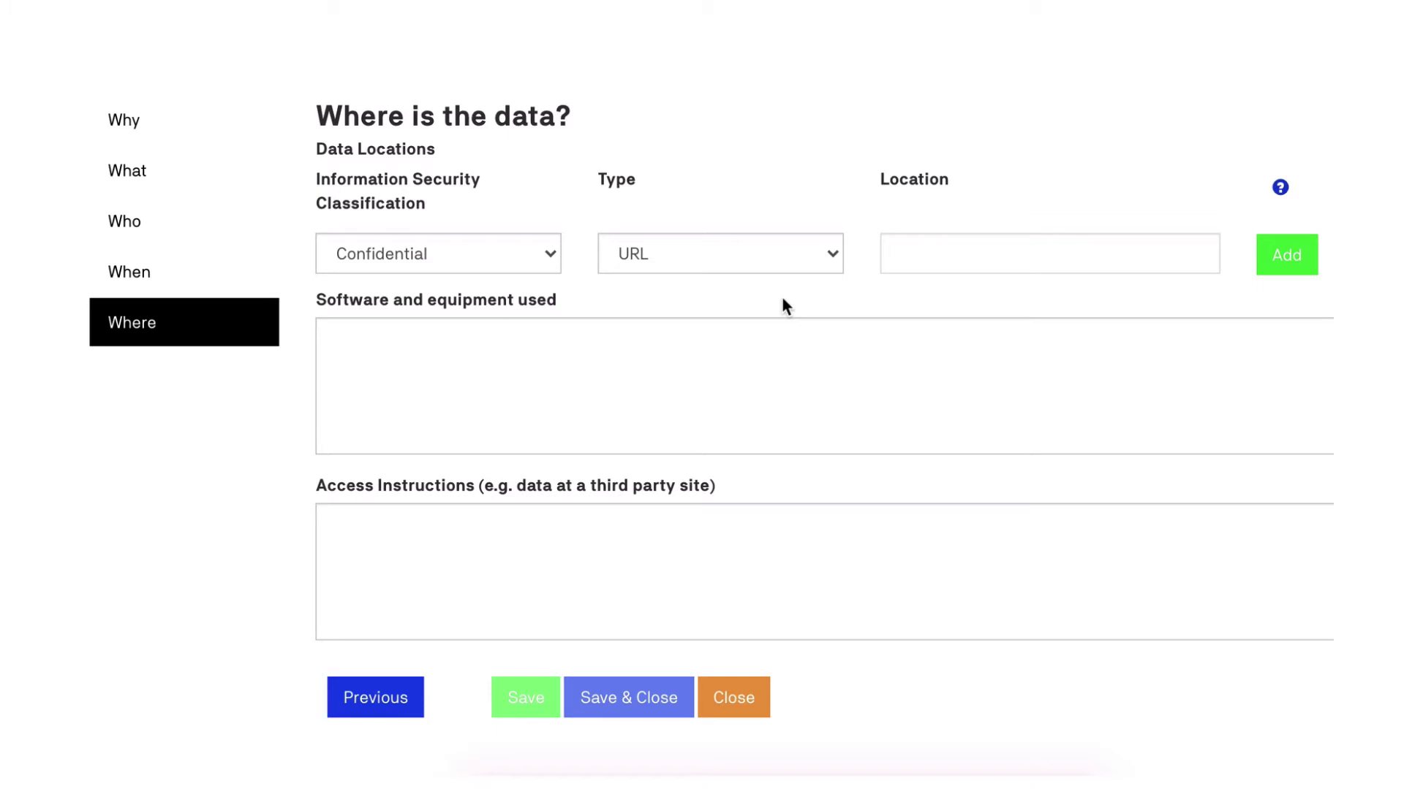
# Add Call numbers.xlsx as a Public attachment data location.
pyautogui.click(831, 257)
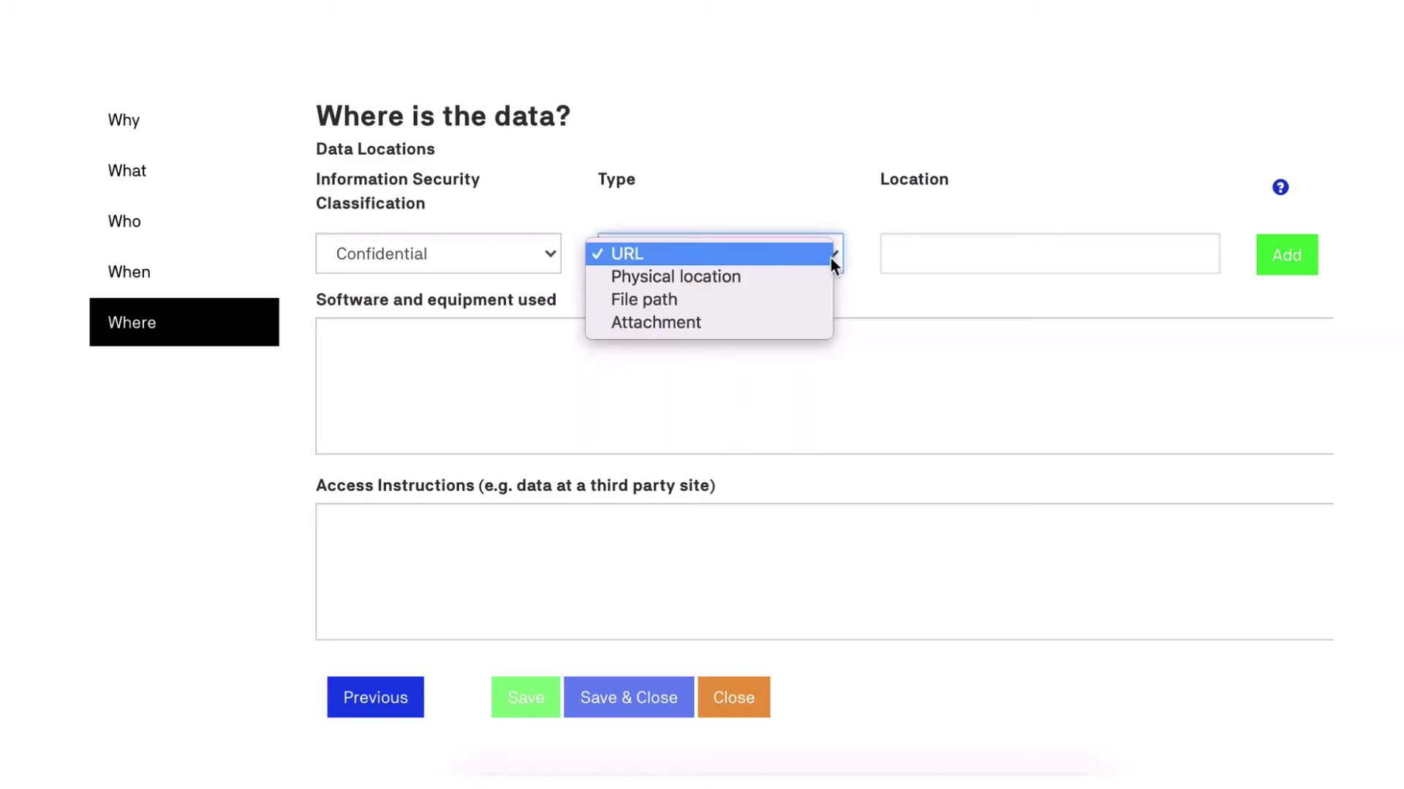
pyautogui.click(793, 318)
pyautogui.click(528, 254)
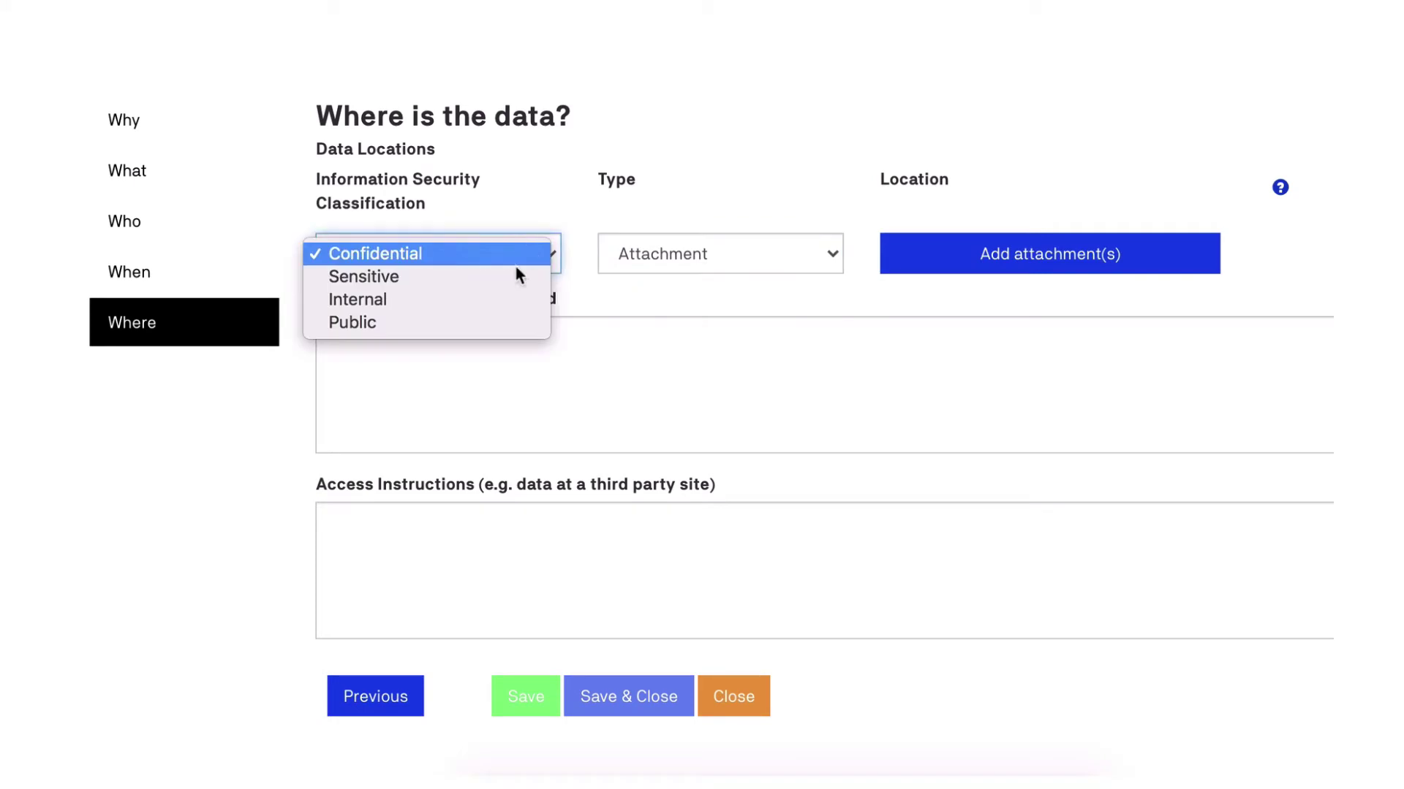
pyautogui.click(495, 320)
pyautogui.click(965, 272)
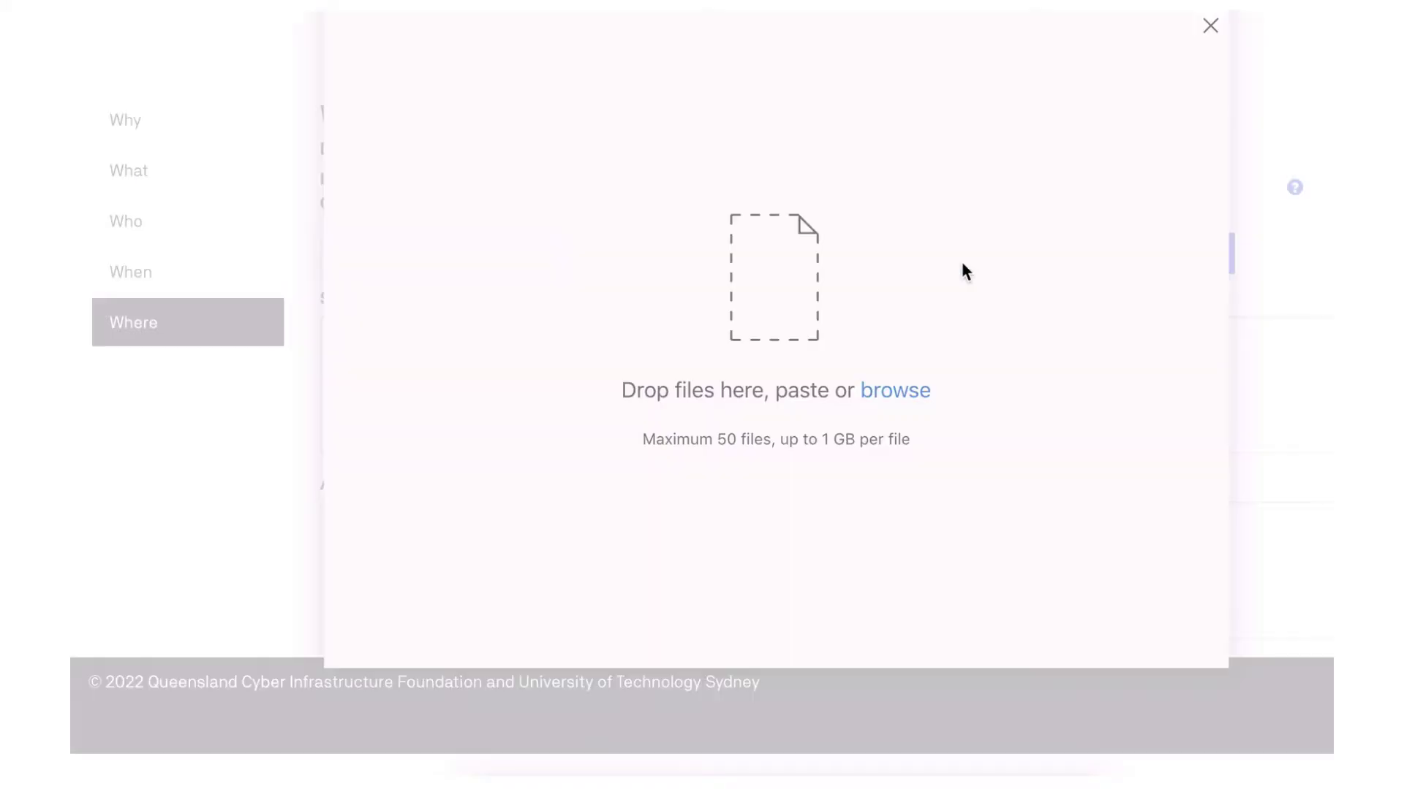
pyautogui.click(893, 404)
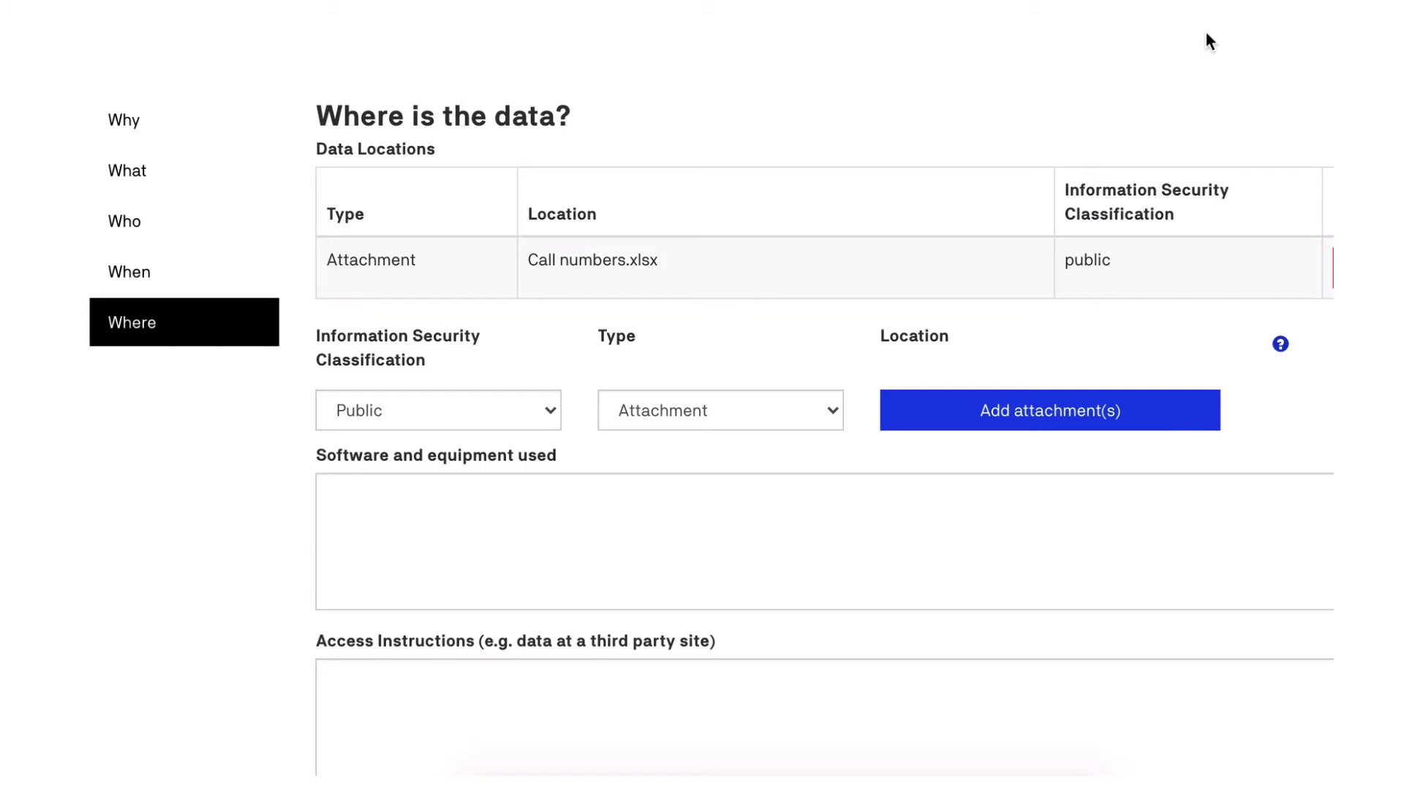
# Set the next data location's type to File path.
pyautogui.click(831, 408)
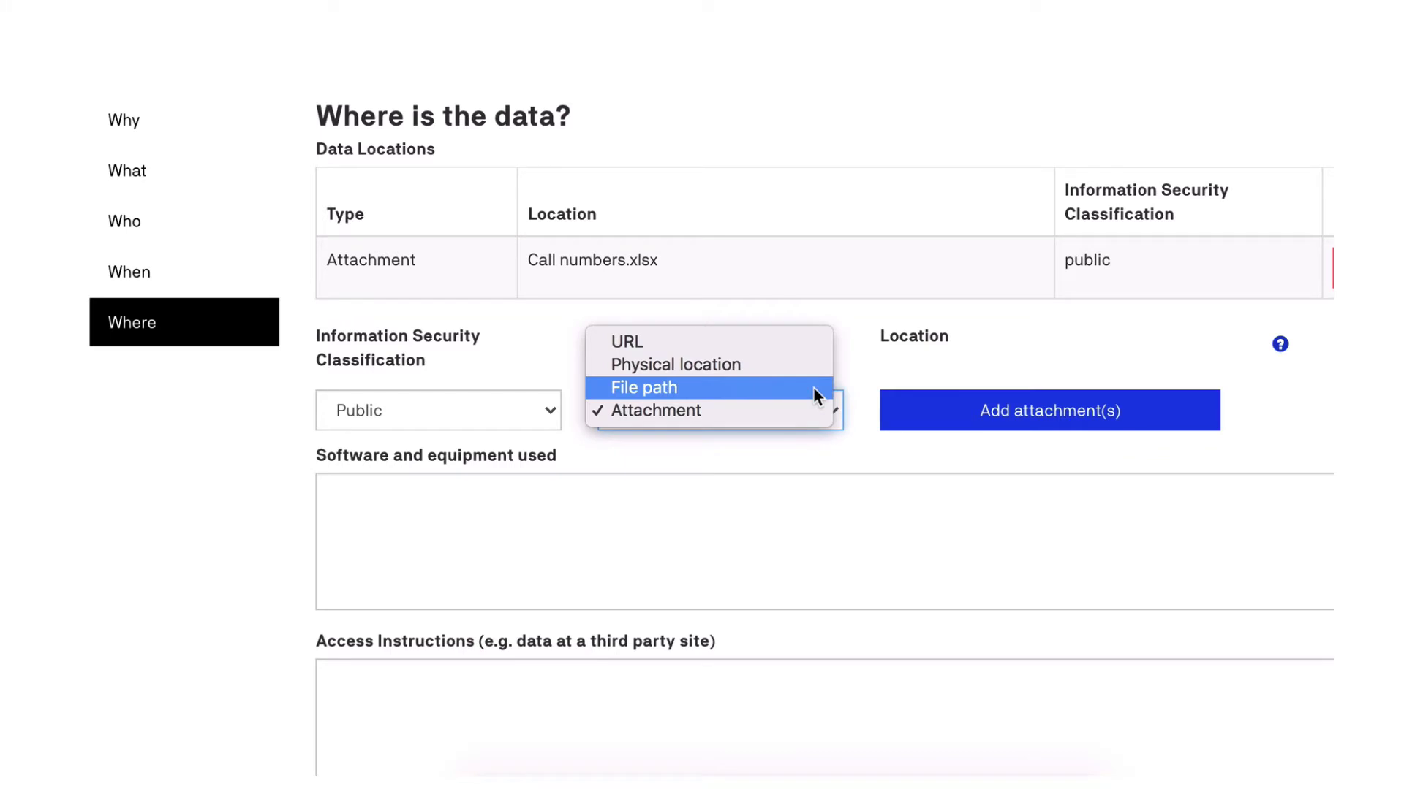
pyautogui.click(813, 388)
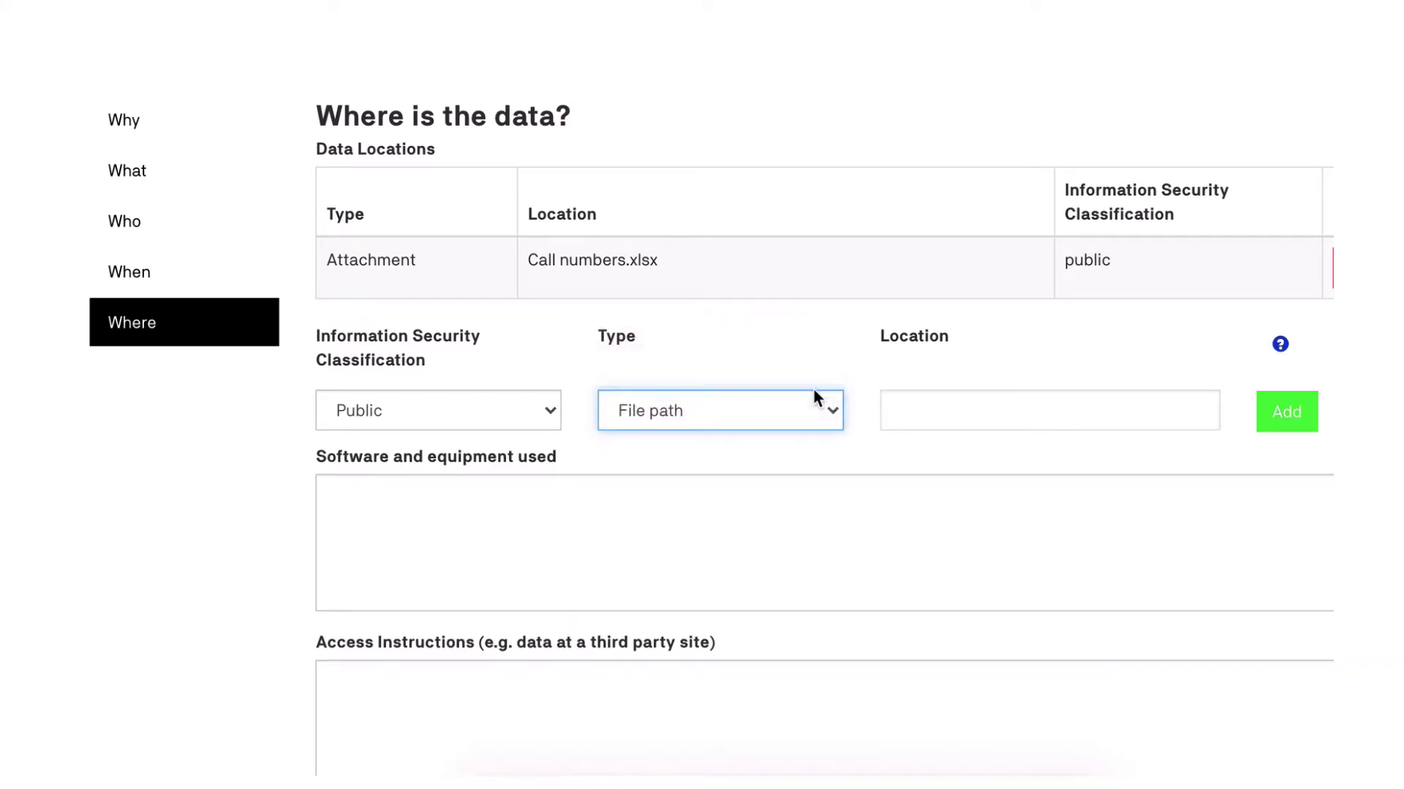
pyautogui.click(546, 411)
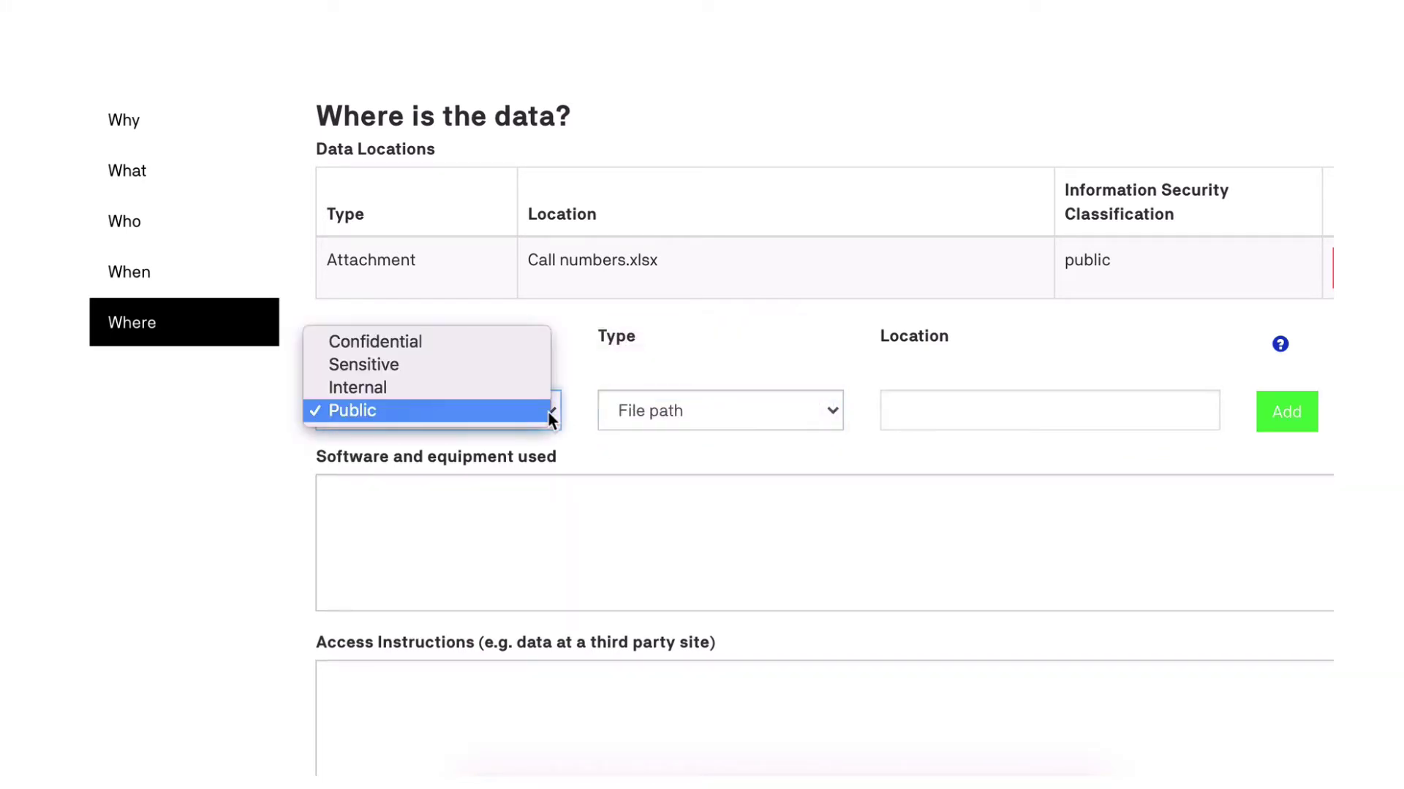
# Add a Confidential file path location for the sport-religiosity-study folder.
pyautogui.click(513, 345)
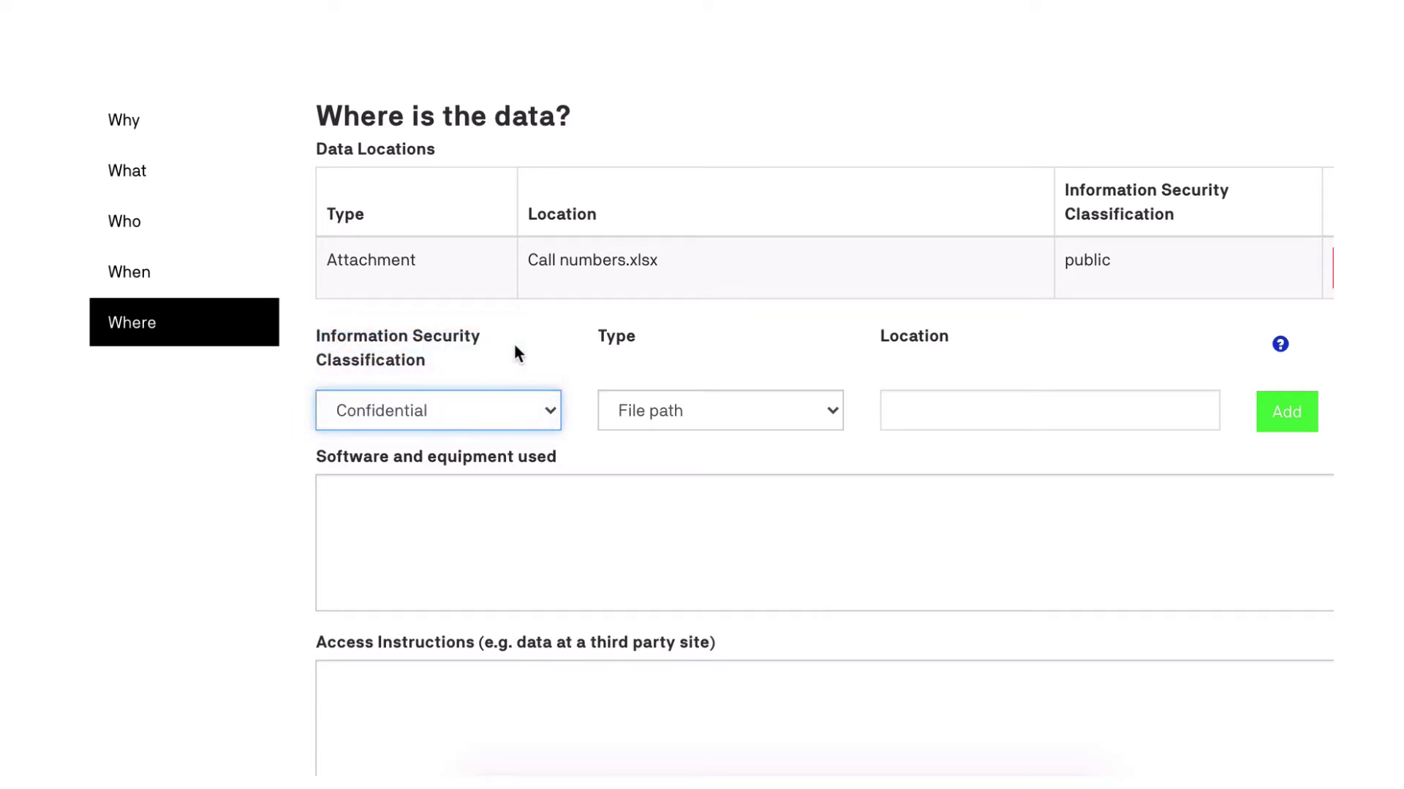
pyautogui.click(893, 401)
pyautogui.hotkey('ctrl', 'v')
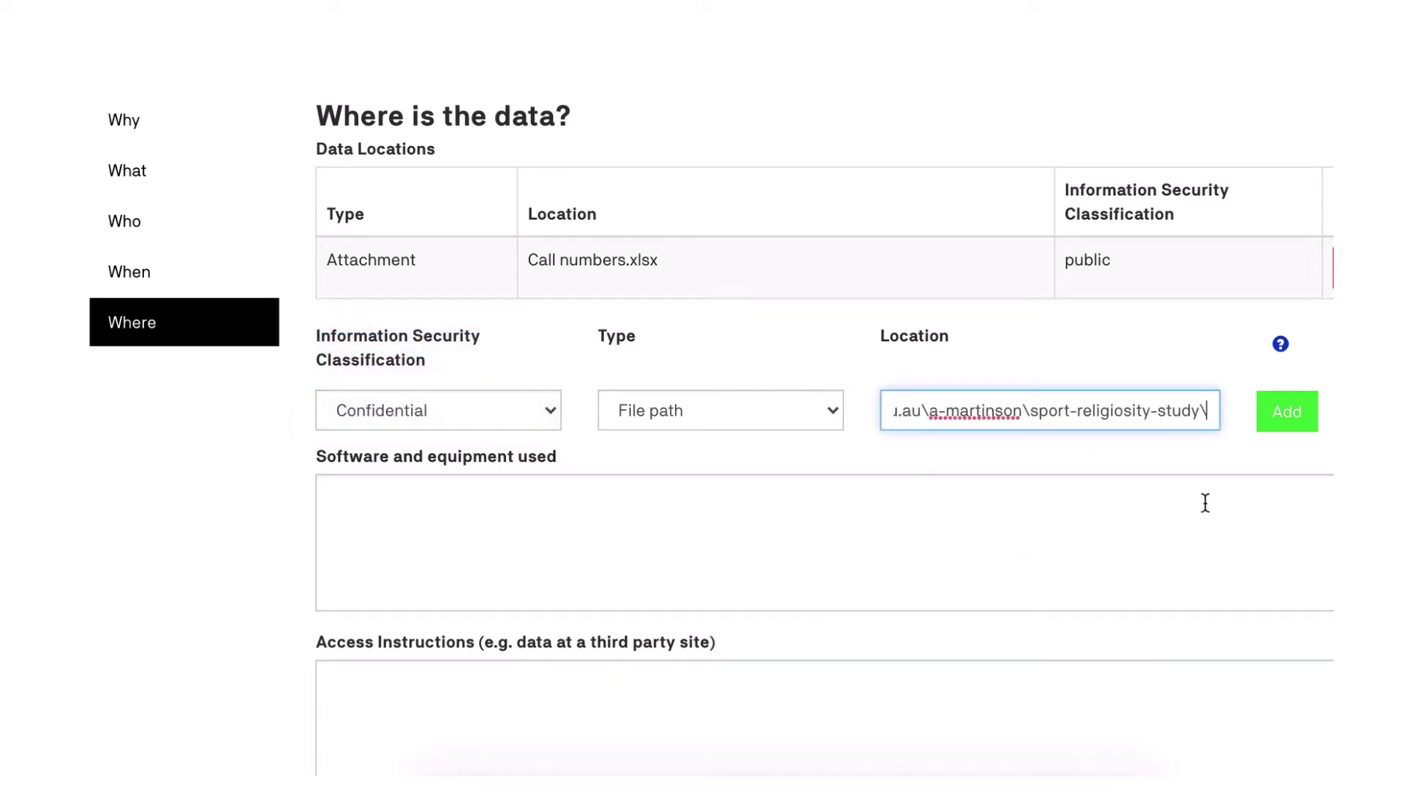
pyautogui.click(1294, 428)
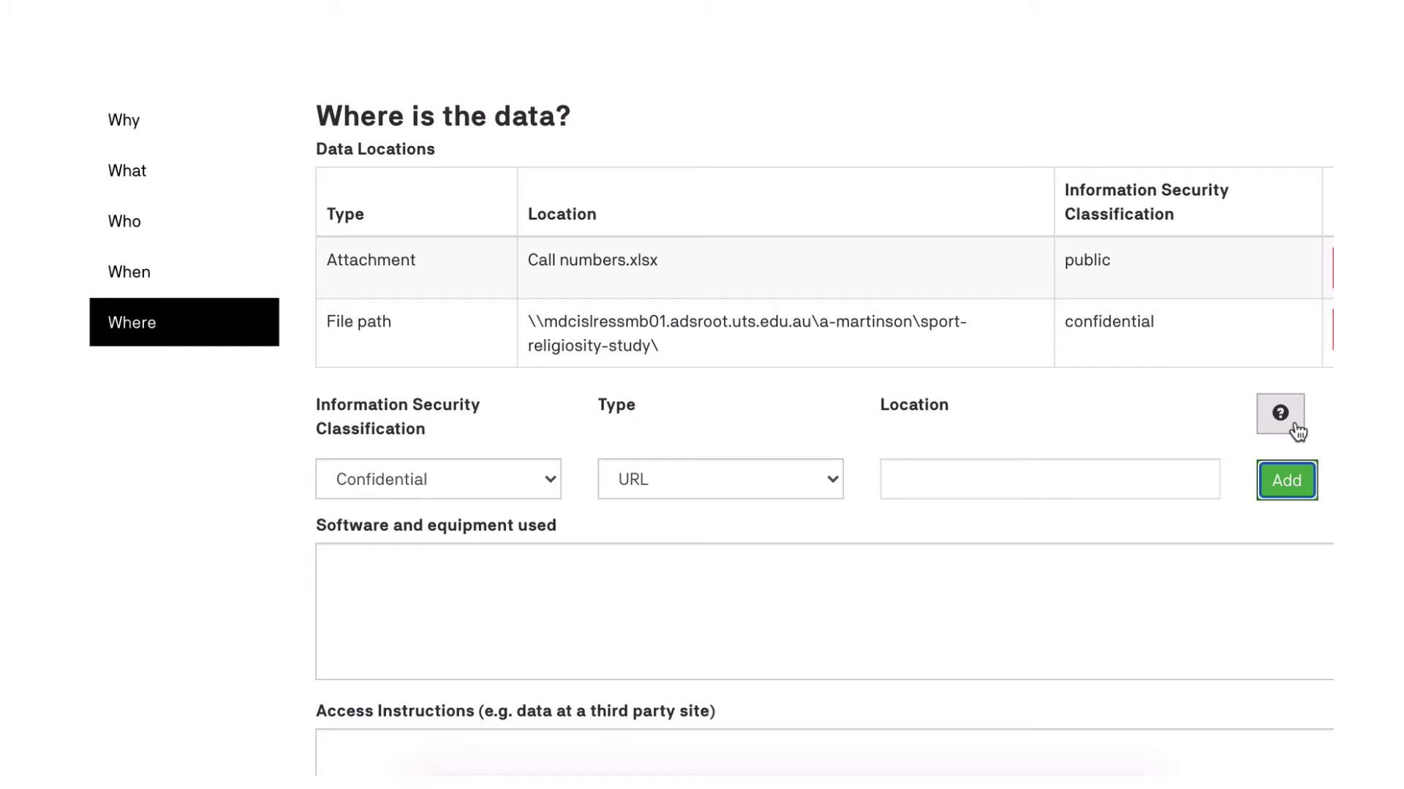
# Add the corpus-analysis git repository URL as a Public data location.
pyautogui.click(537, 484)
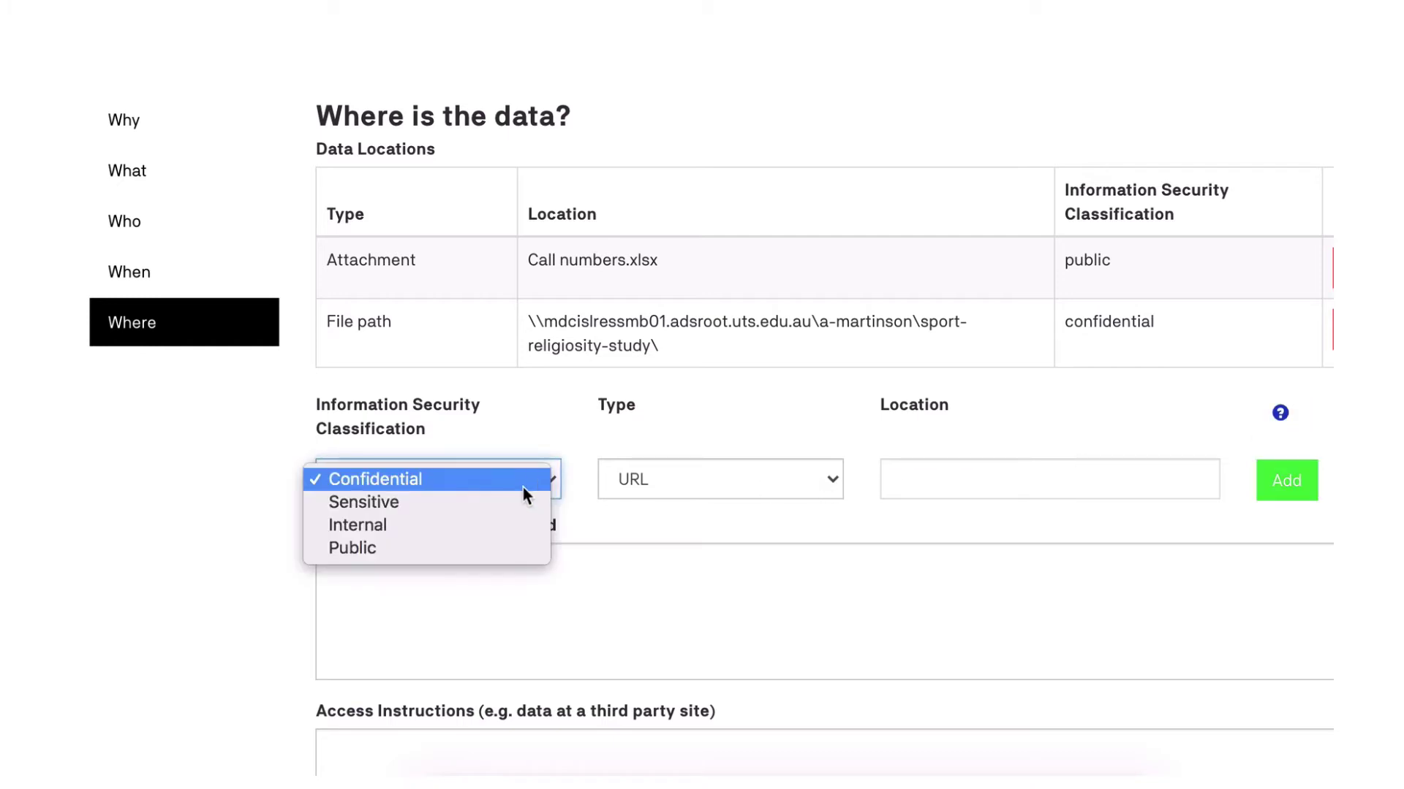
pyautogui.click(494, 547)
pyautogui.click(934, 480)
pyautogui.rightClick(933, 478)
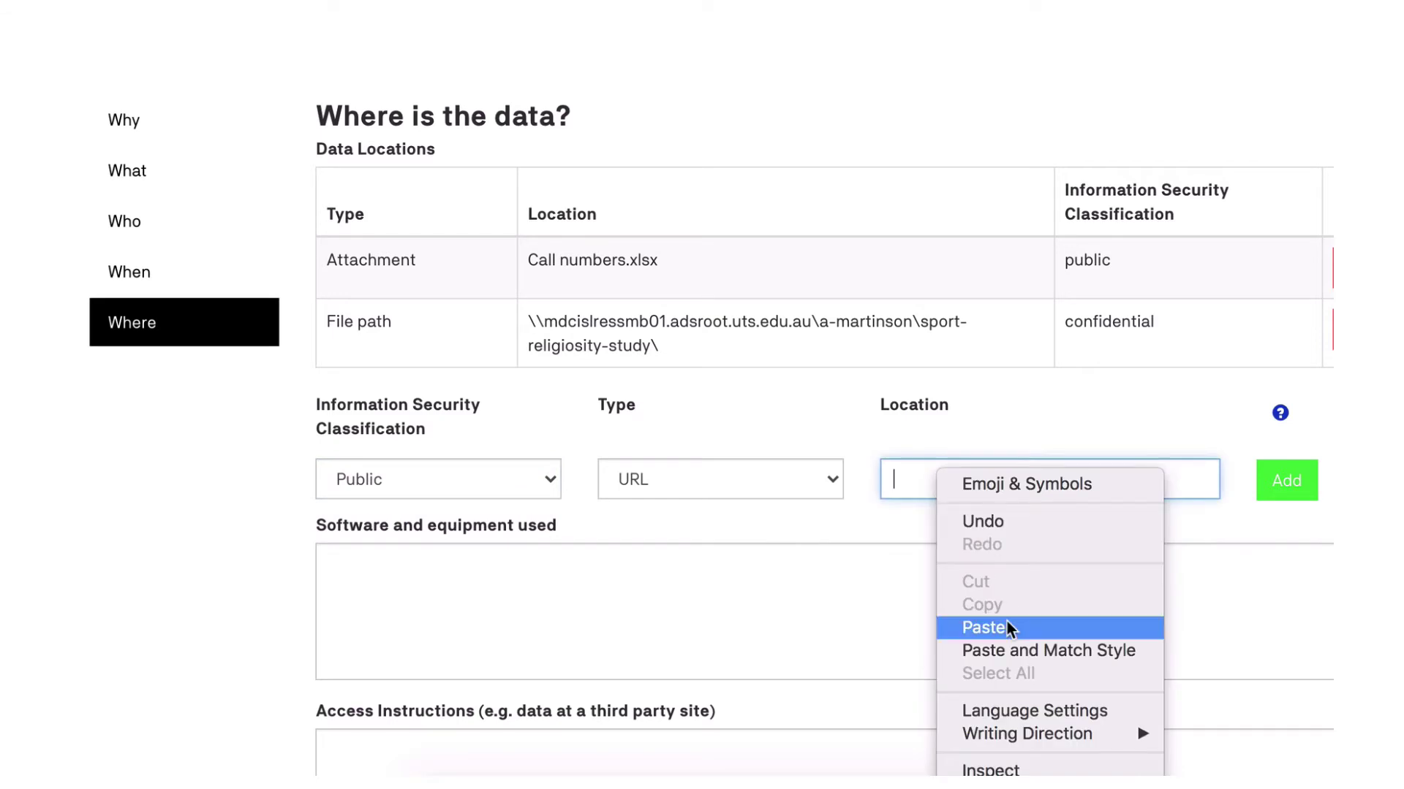
pyautogui.click(984, 628)
pyautogui.click(1286, 482)
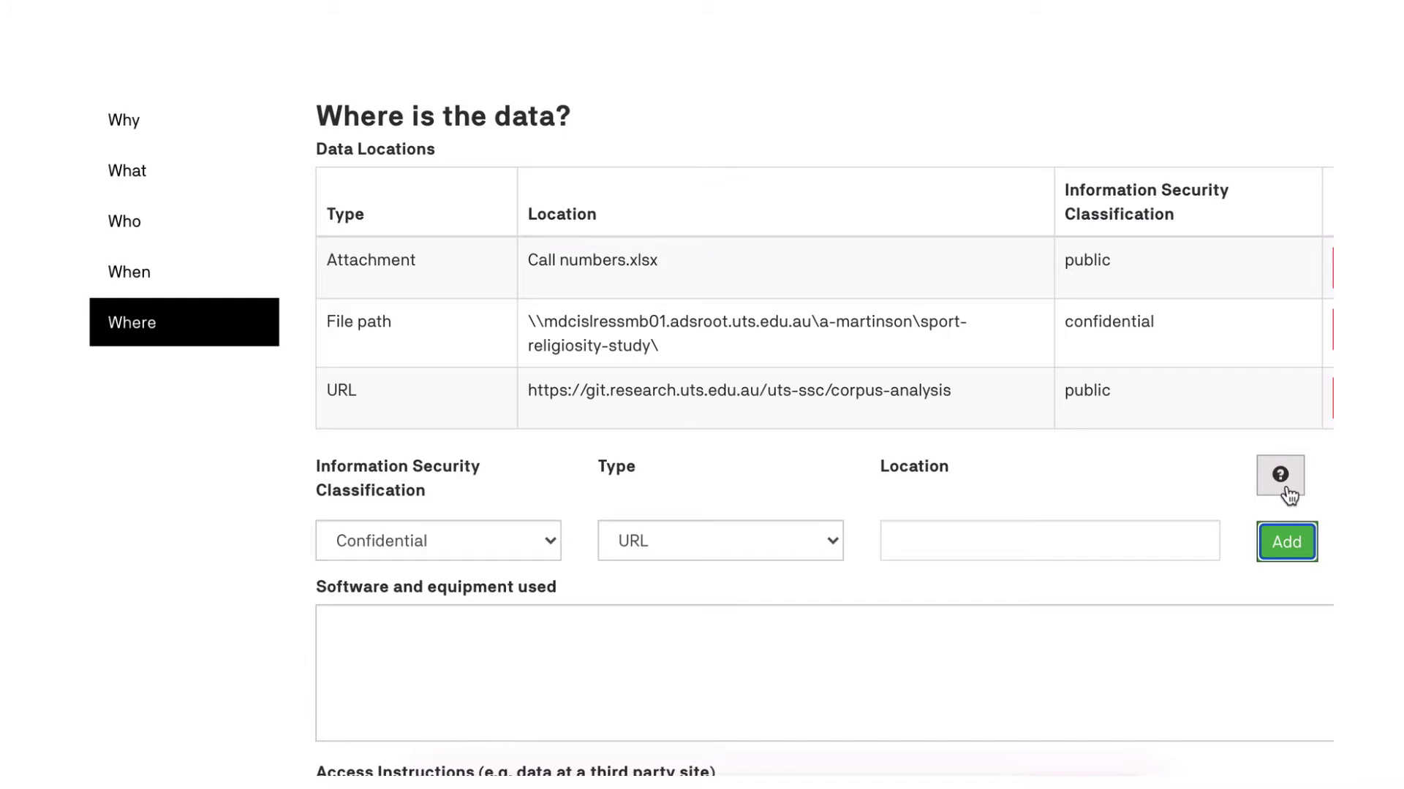
# Add the physical location 'Filing cabinet Q485 in office CB17.45.21' as a data location.
pyautogui.click(827, 540)
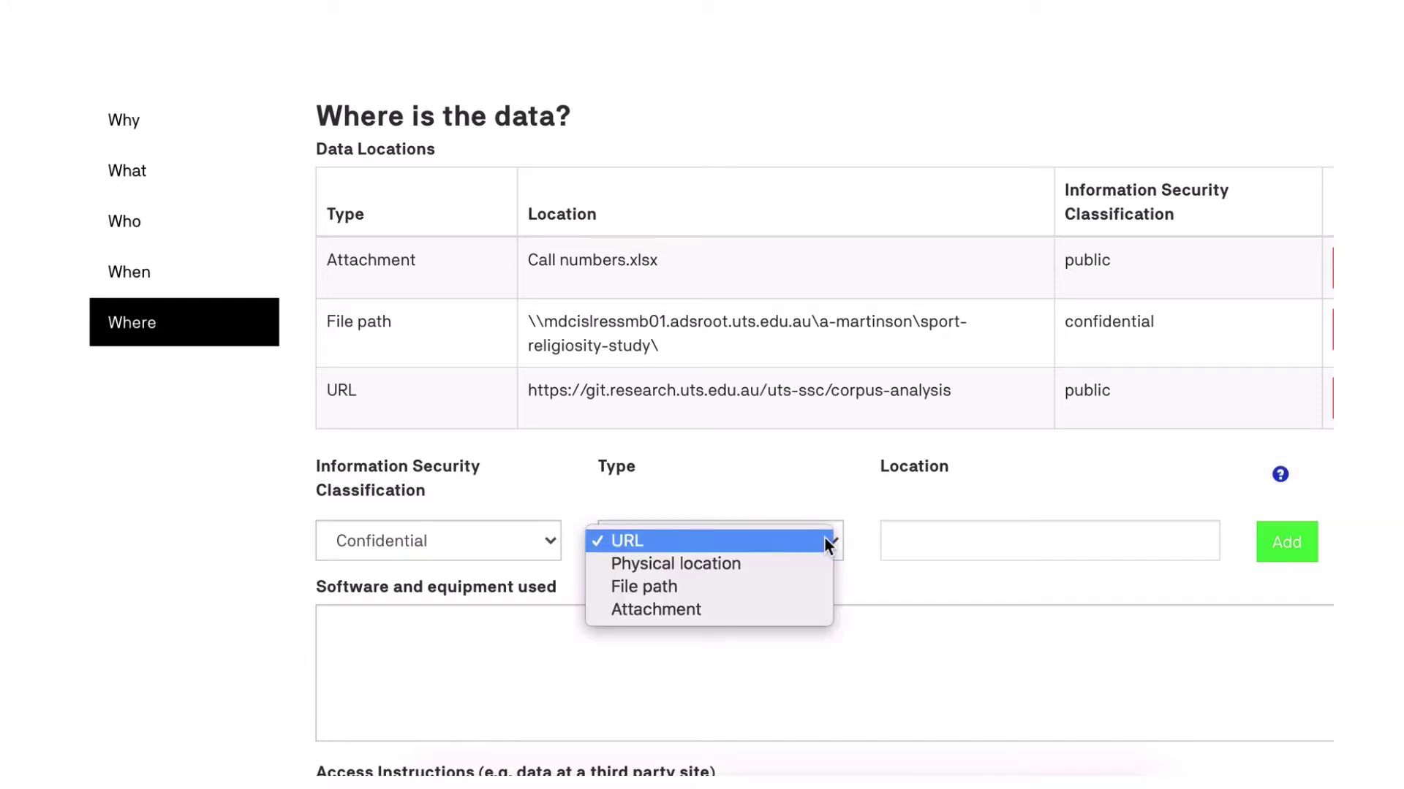
pyautogui.click(819, 561)
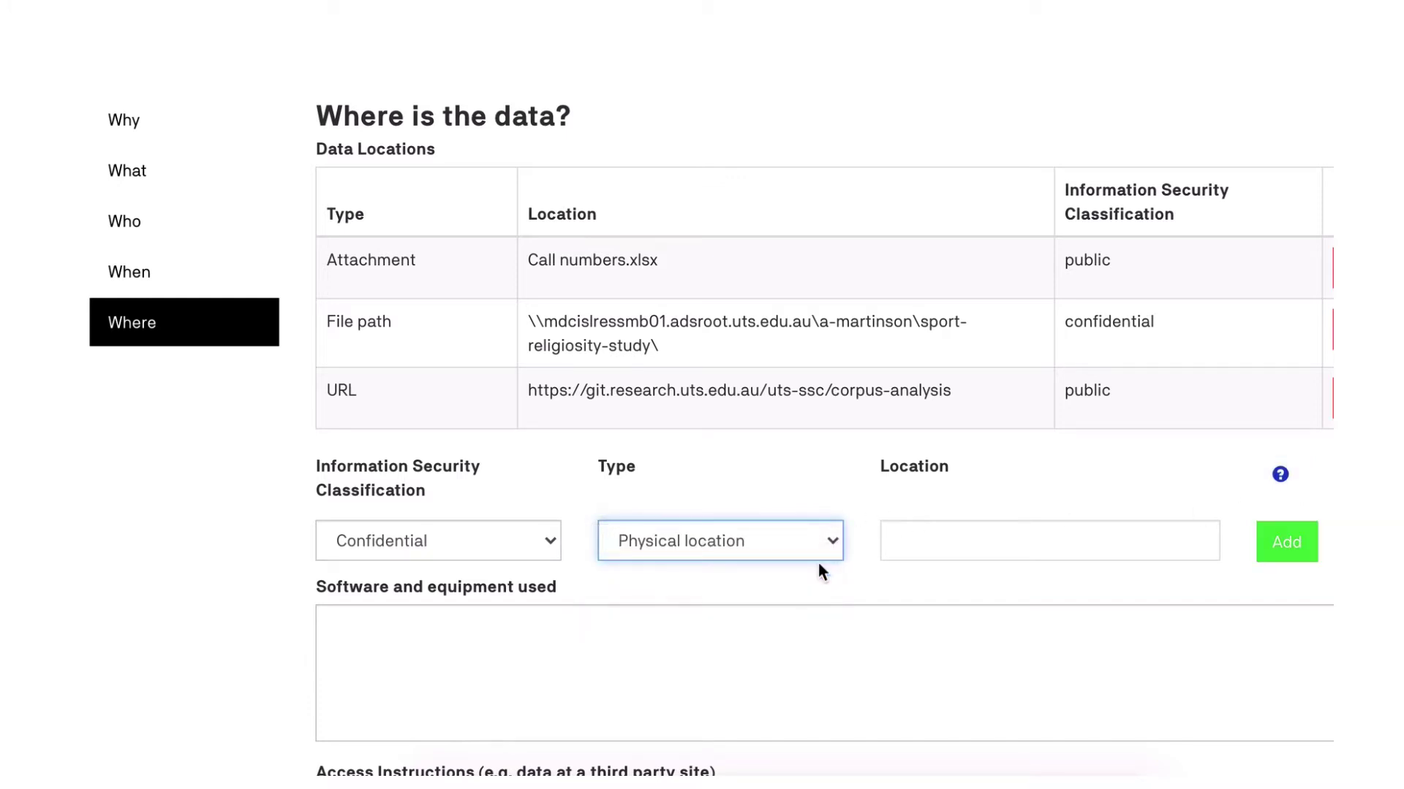
pyautogui.click(896, 546)
pyautogui.write('Filing cabinet Q485 in office CB17.45.21')
pyautogui.click(1308, 544)
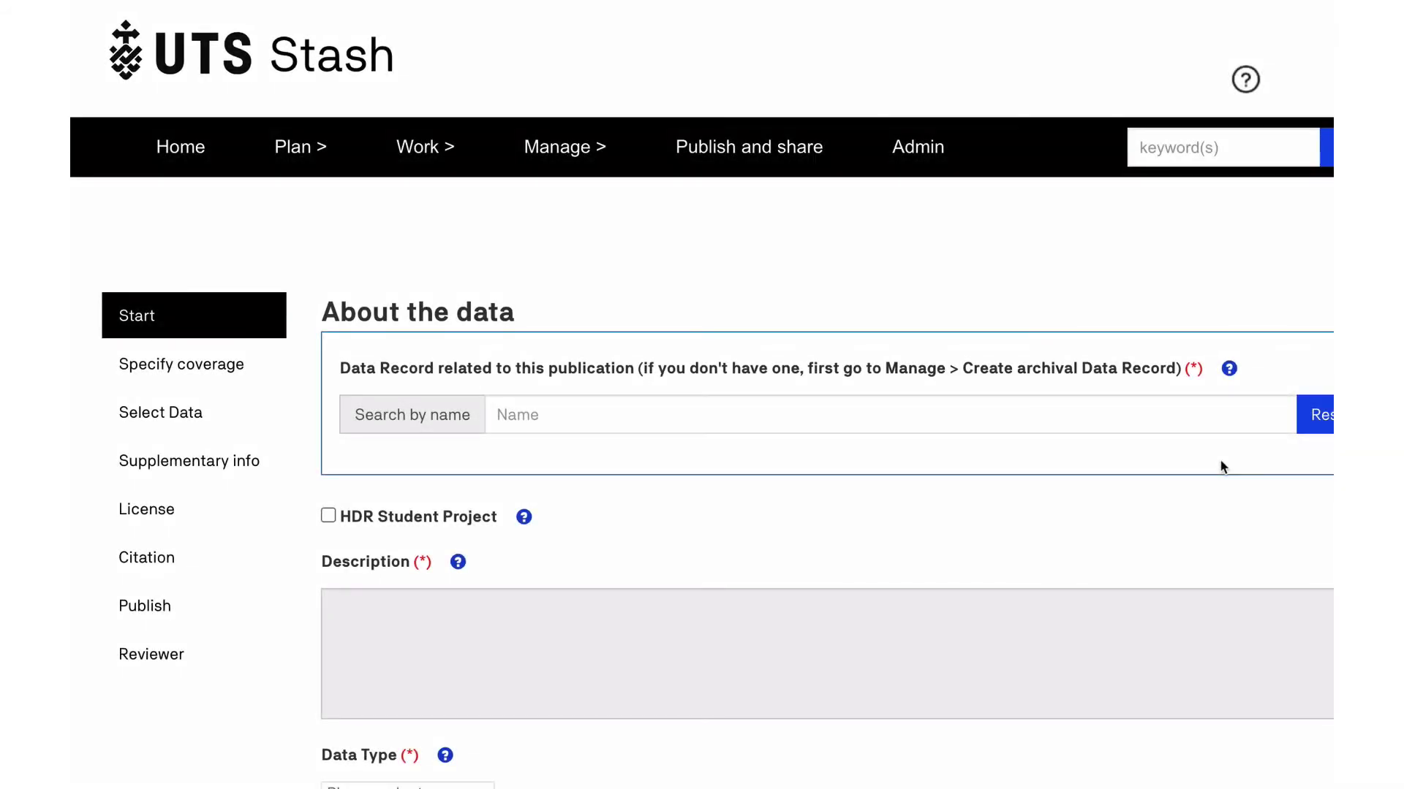
# Search 'crunch' and link the publication to the 'Crunch time sport and religious faith' record.
pyautogui.click(894, 427)
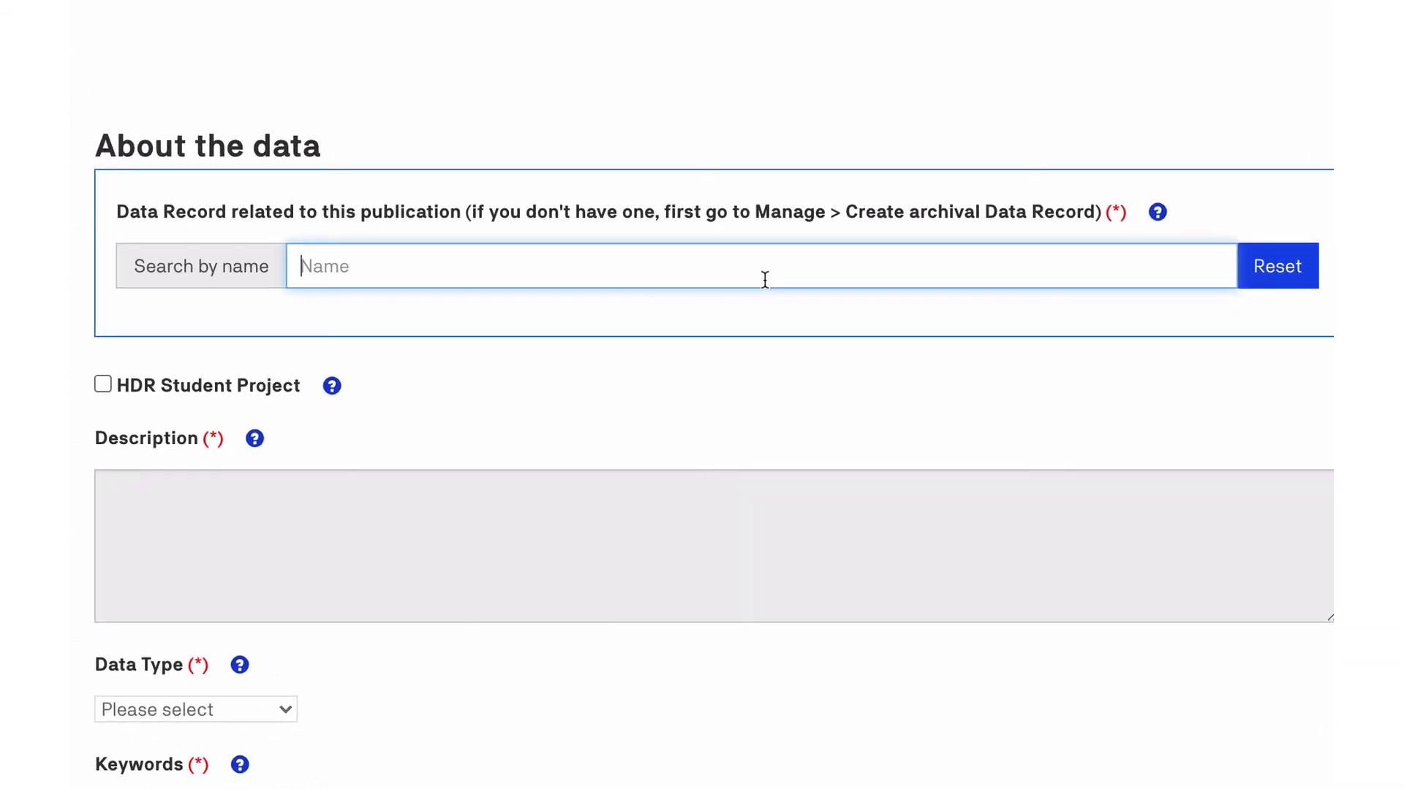
pyautogui.write('crunch')
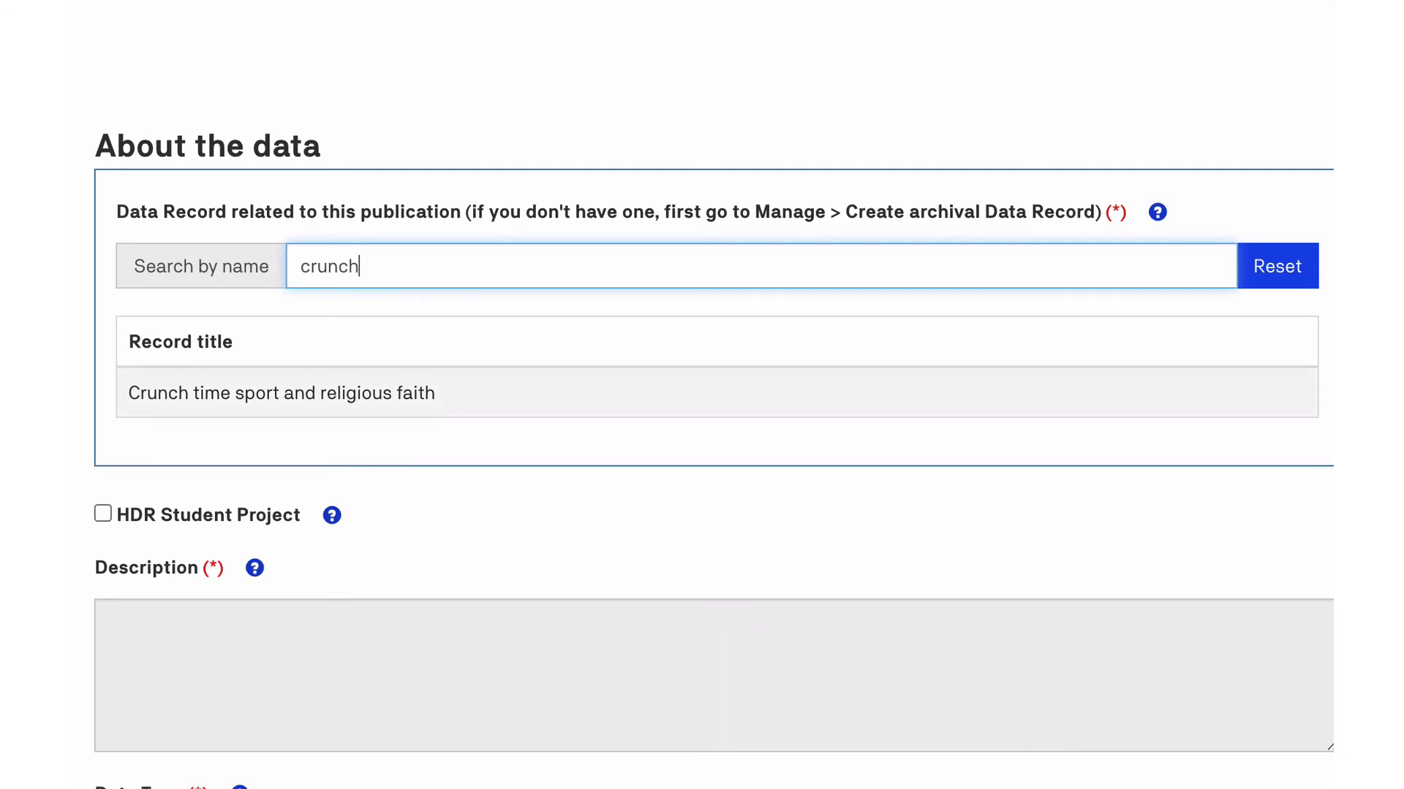
pyautogui.click(531, 391)
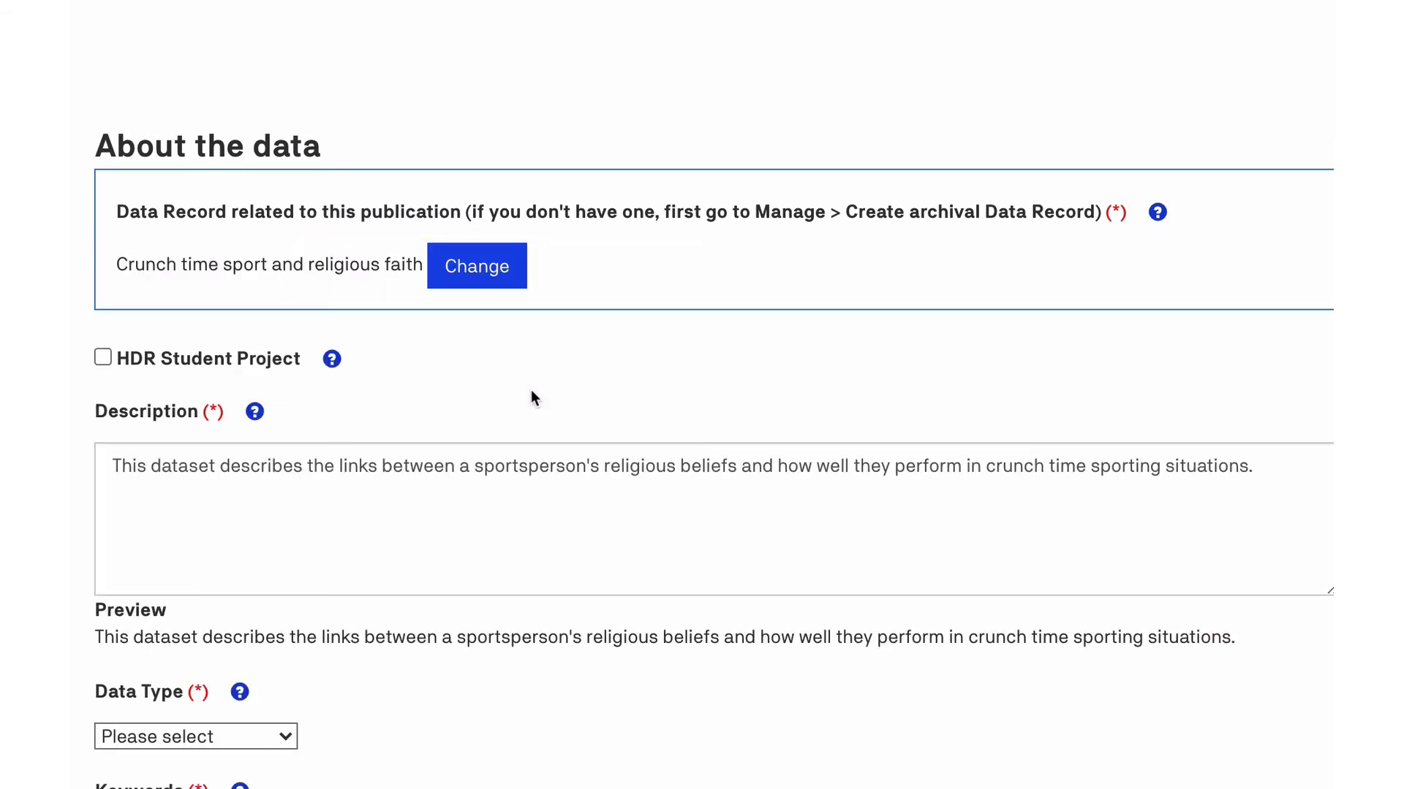
pyautogui.scroll(-3, 532, 395)
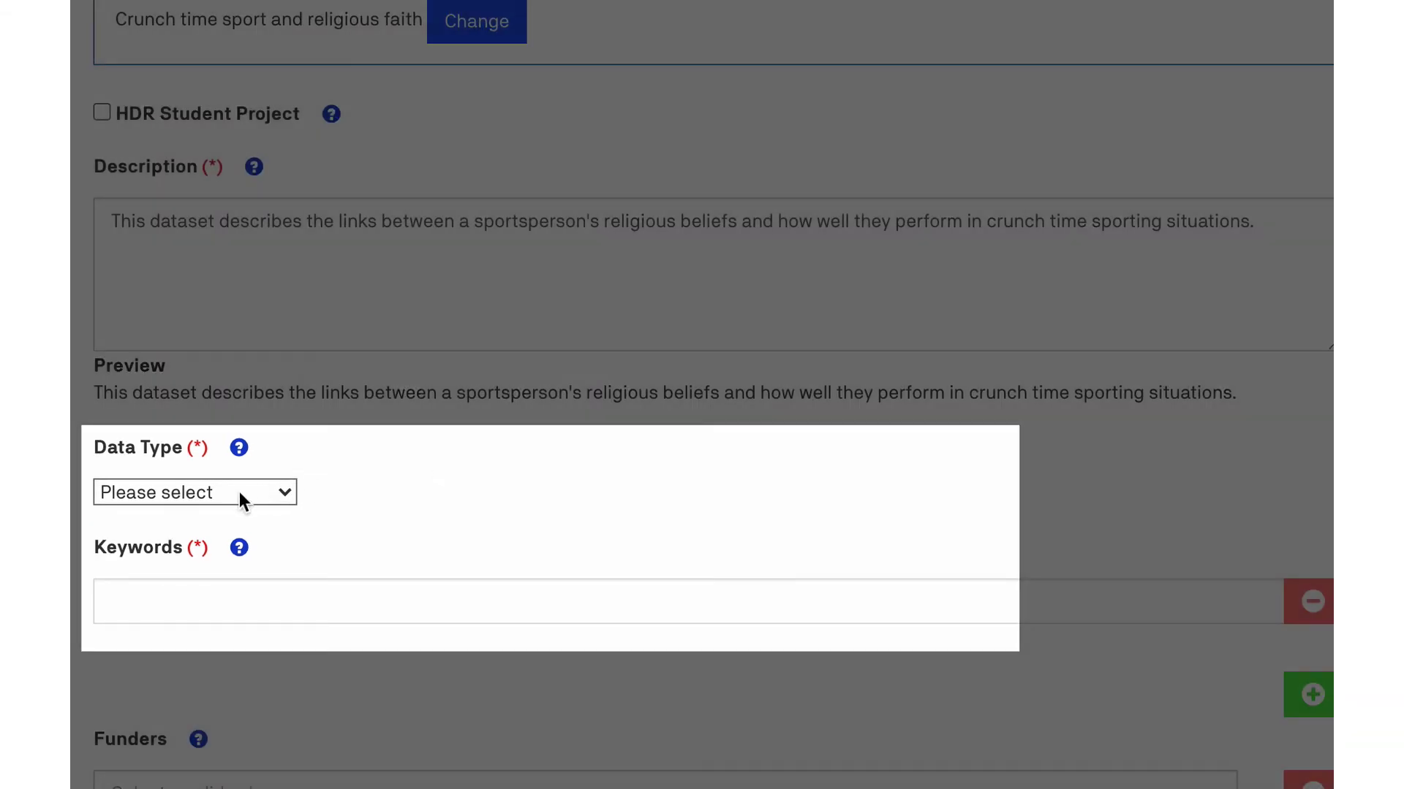
# Set the publication's data type to Dataset, checking its help text.
pyautogui.click(239, 492)
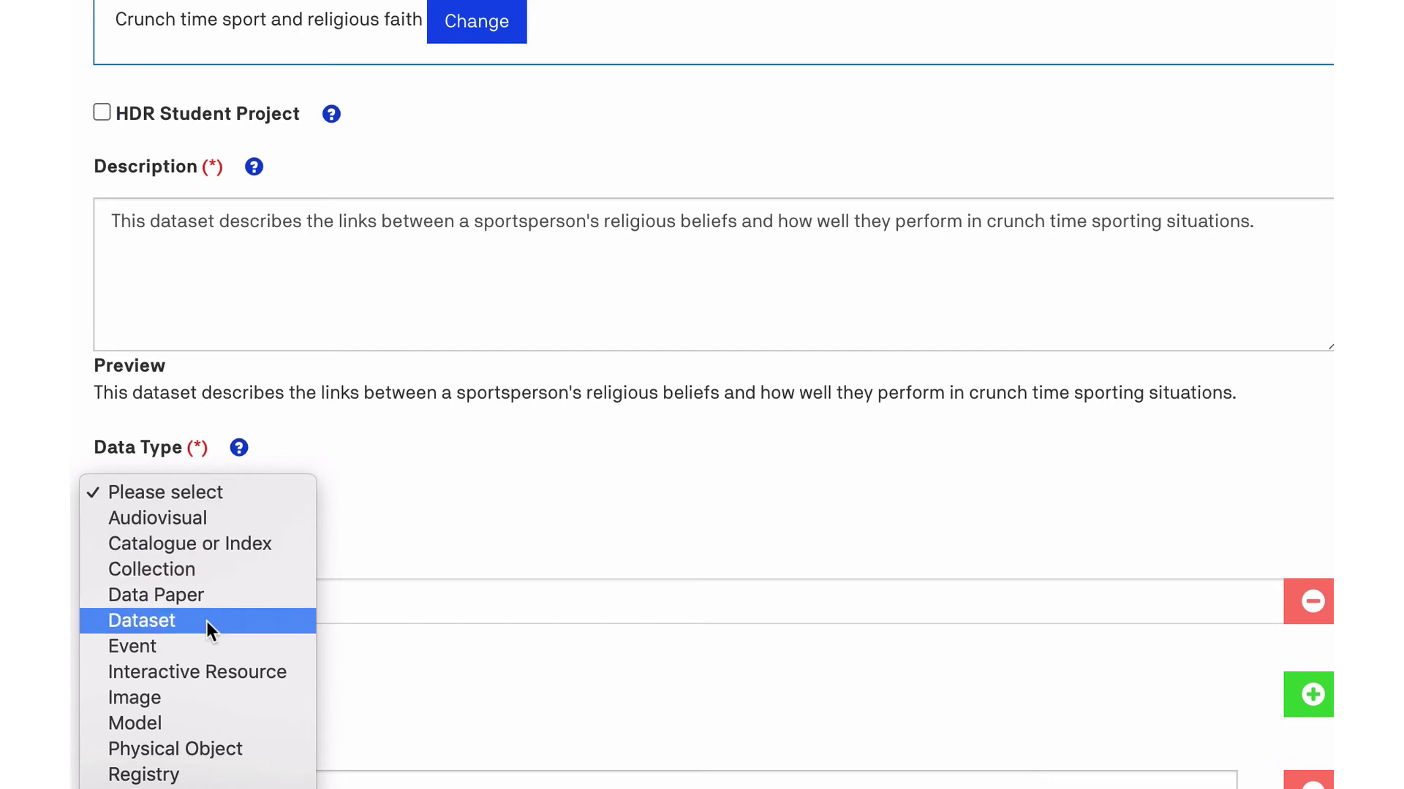
pyautogui.click(206, 622)
pyautogui.click(231, 495)
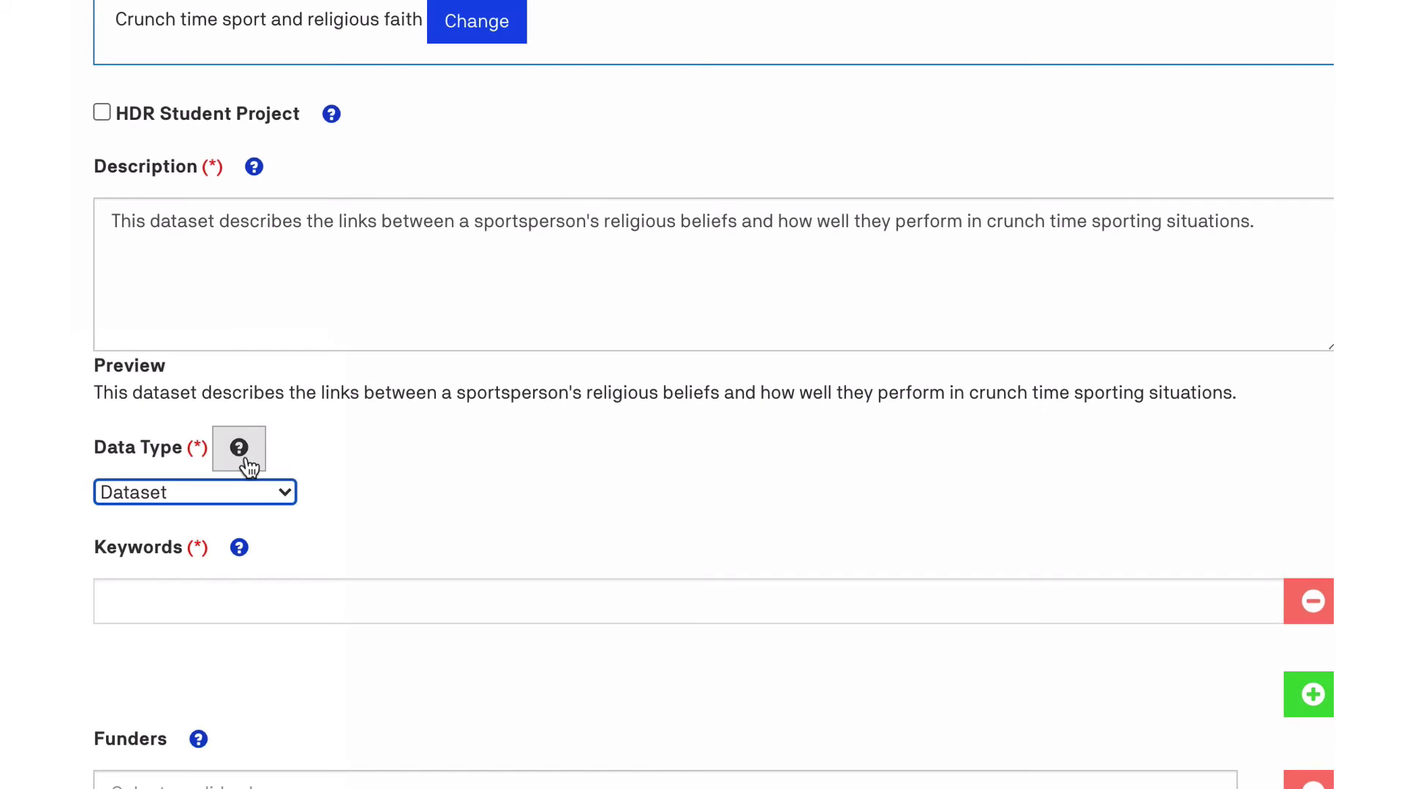
pyautogui.click(247, 461)
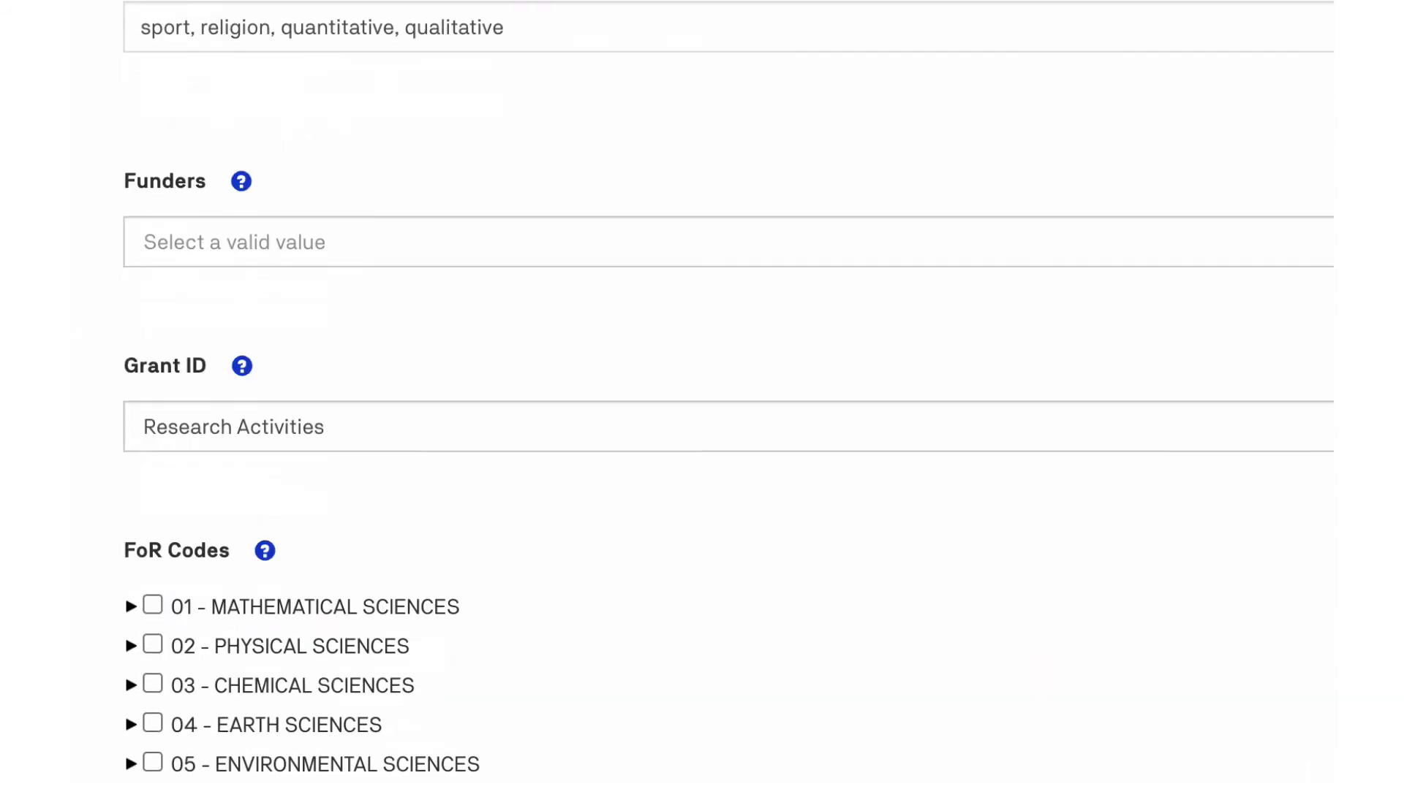
pyautogui.scroll(-10, 702, 395)
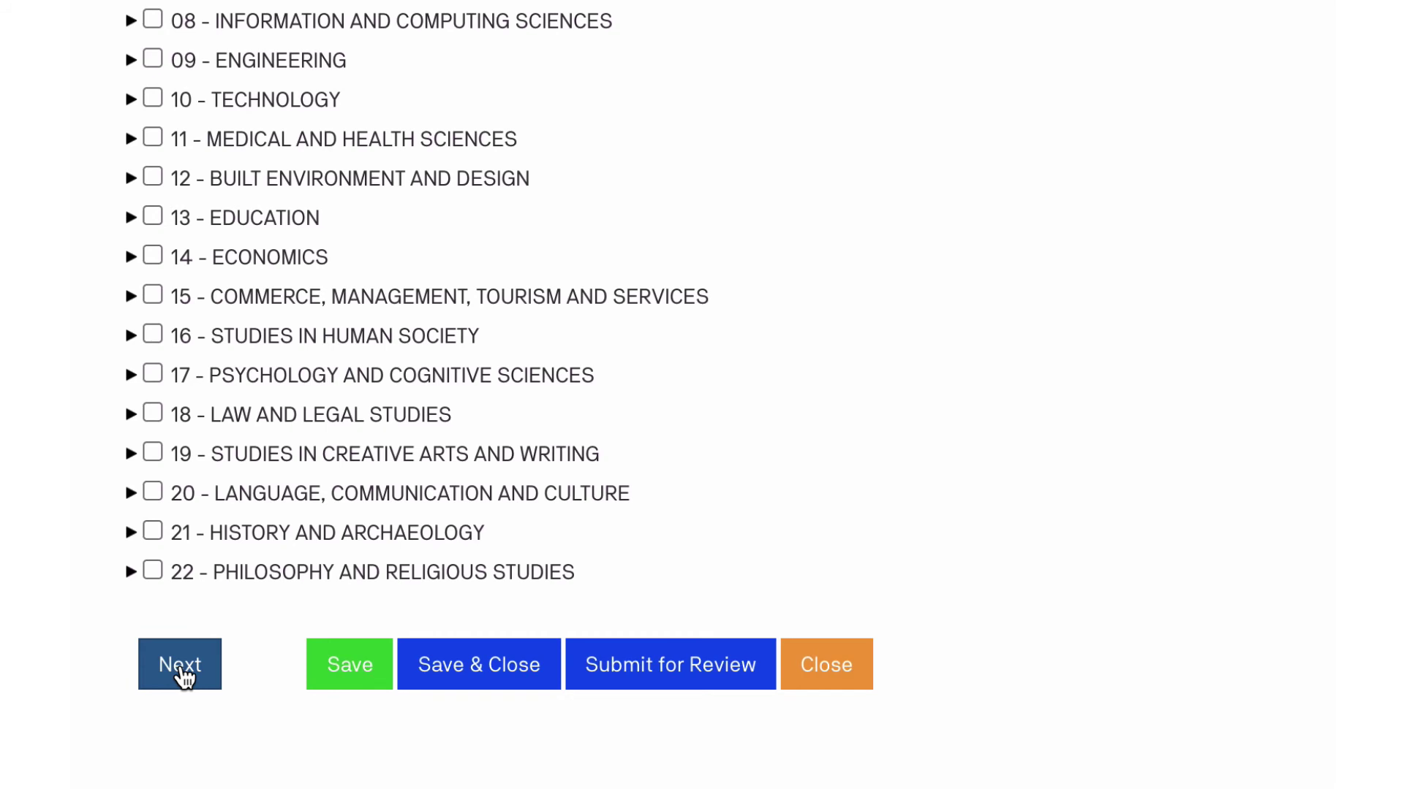
pyautogui.click(182, 665)
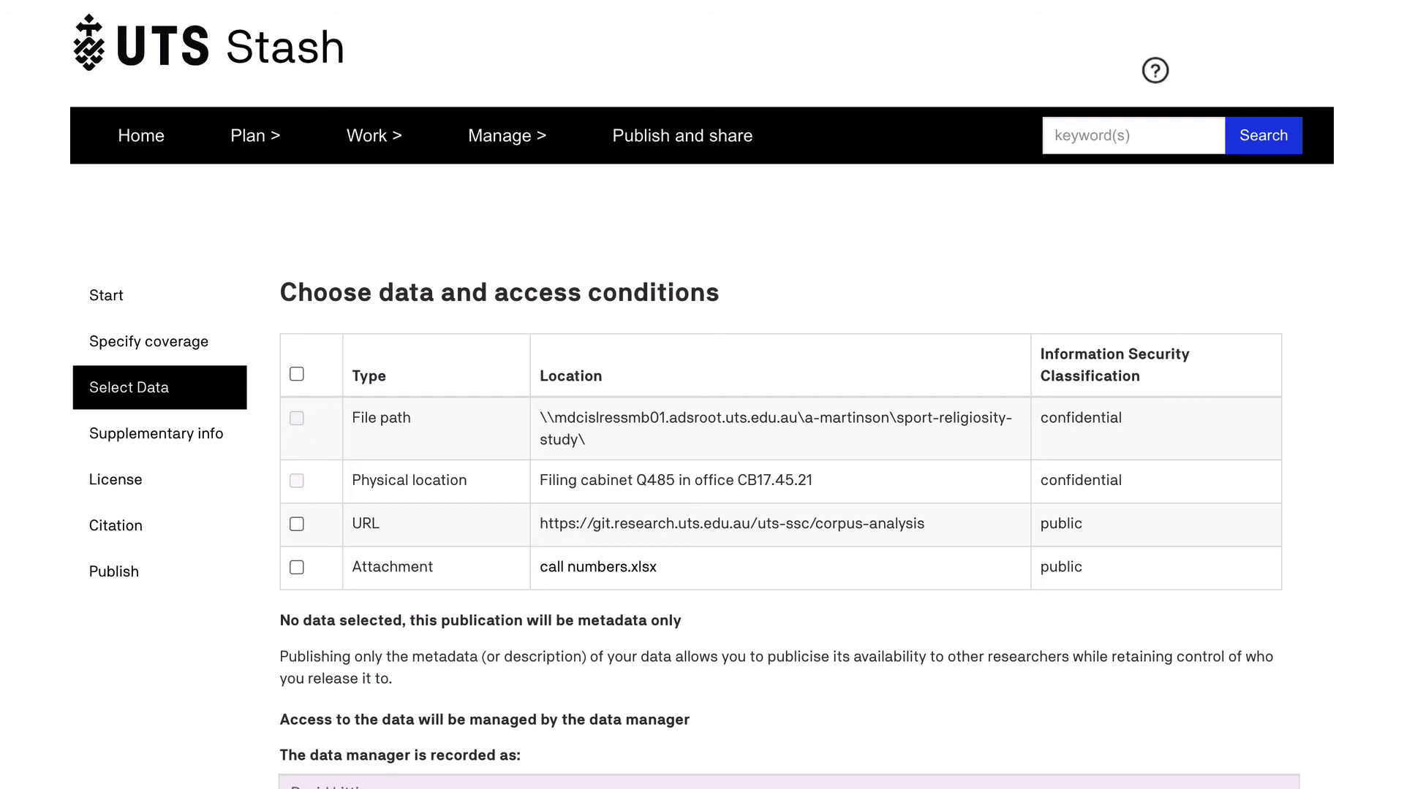
# Select the public corpus-analysis URL as the publication's data.
pyautogui.scroll(-5, 702, 395)
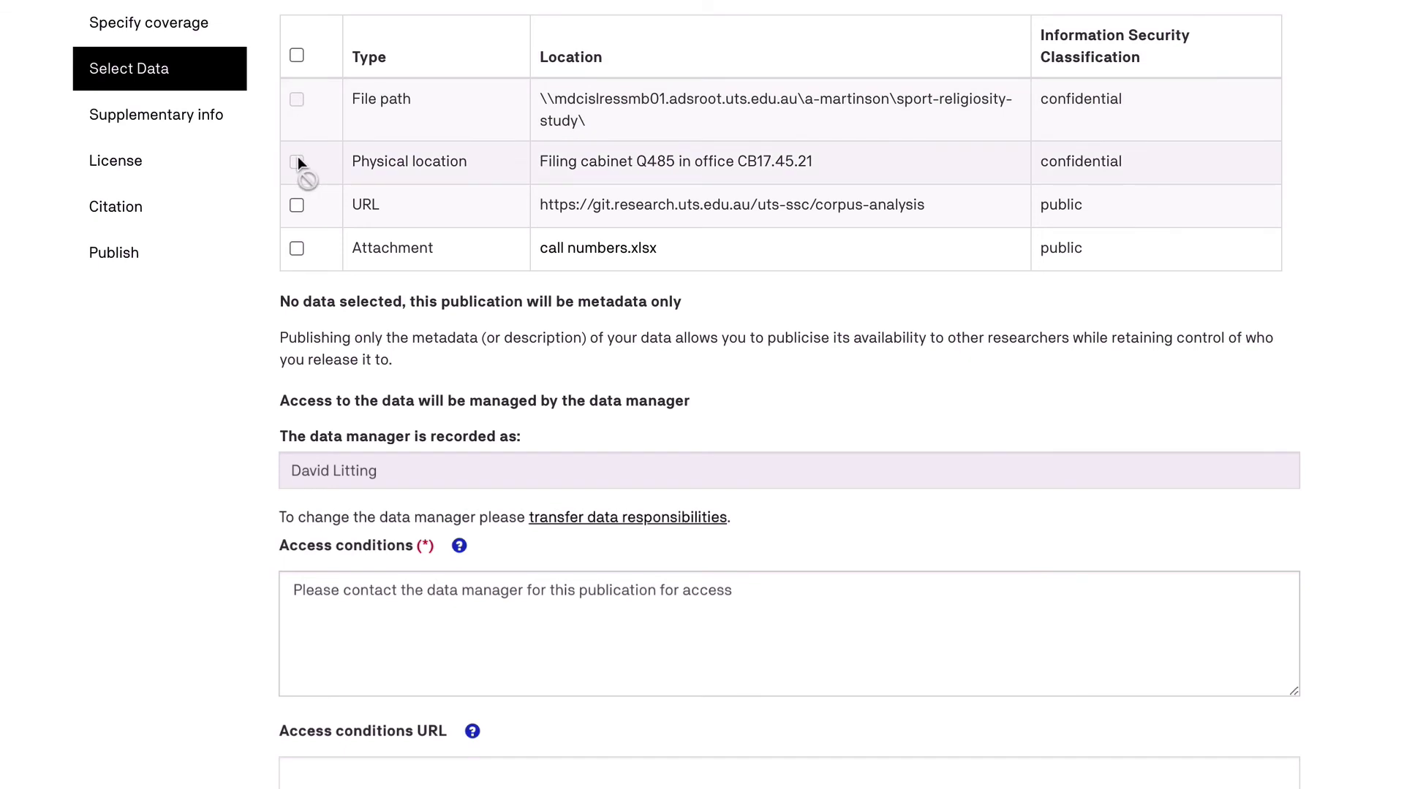
pyautogui.click(297, 205)
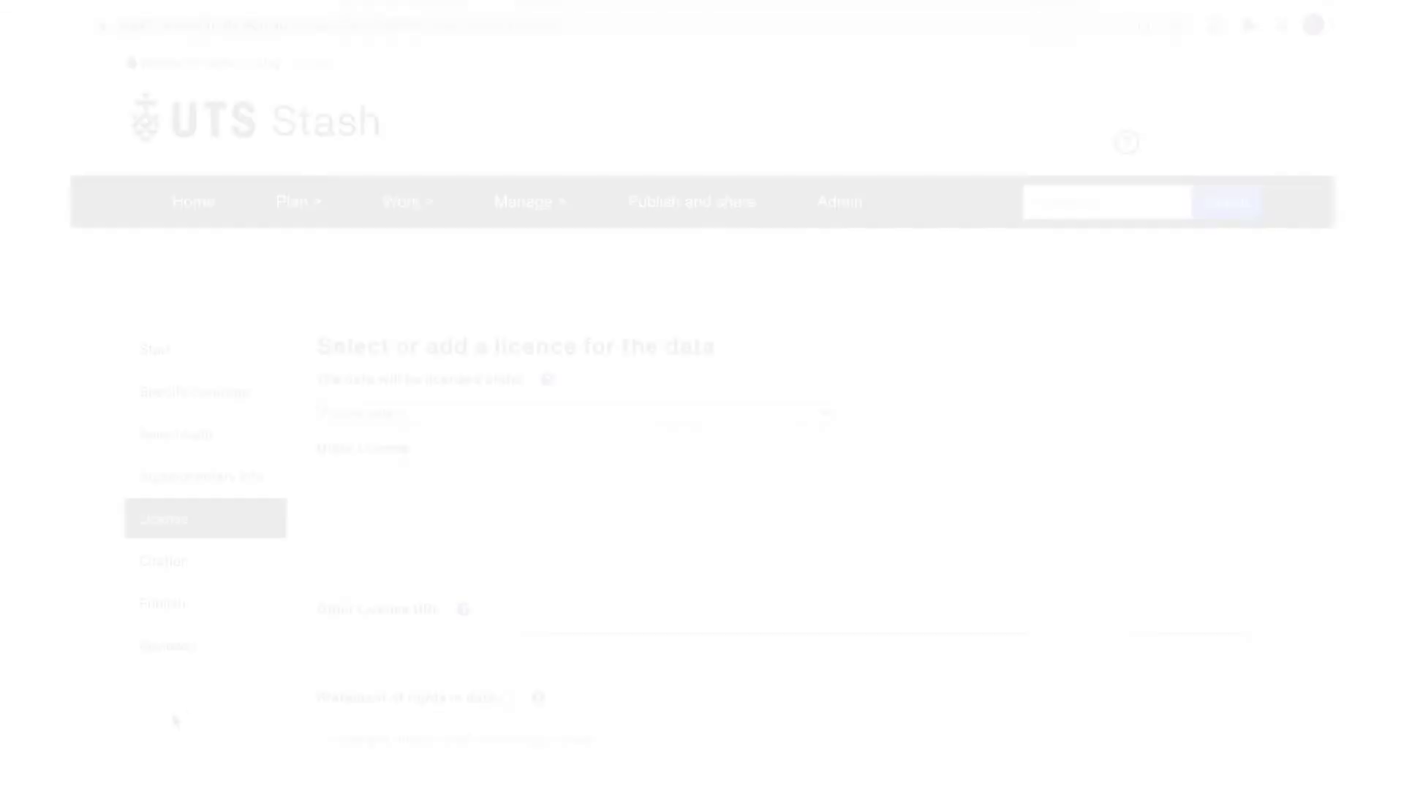
pyautogui.scroll(-3, 151, 739)
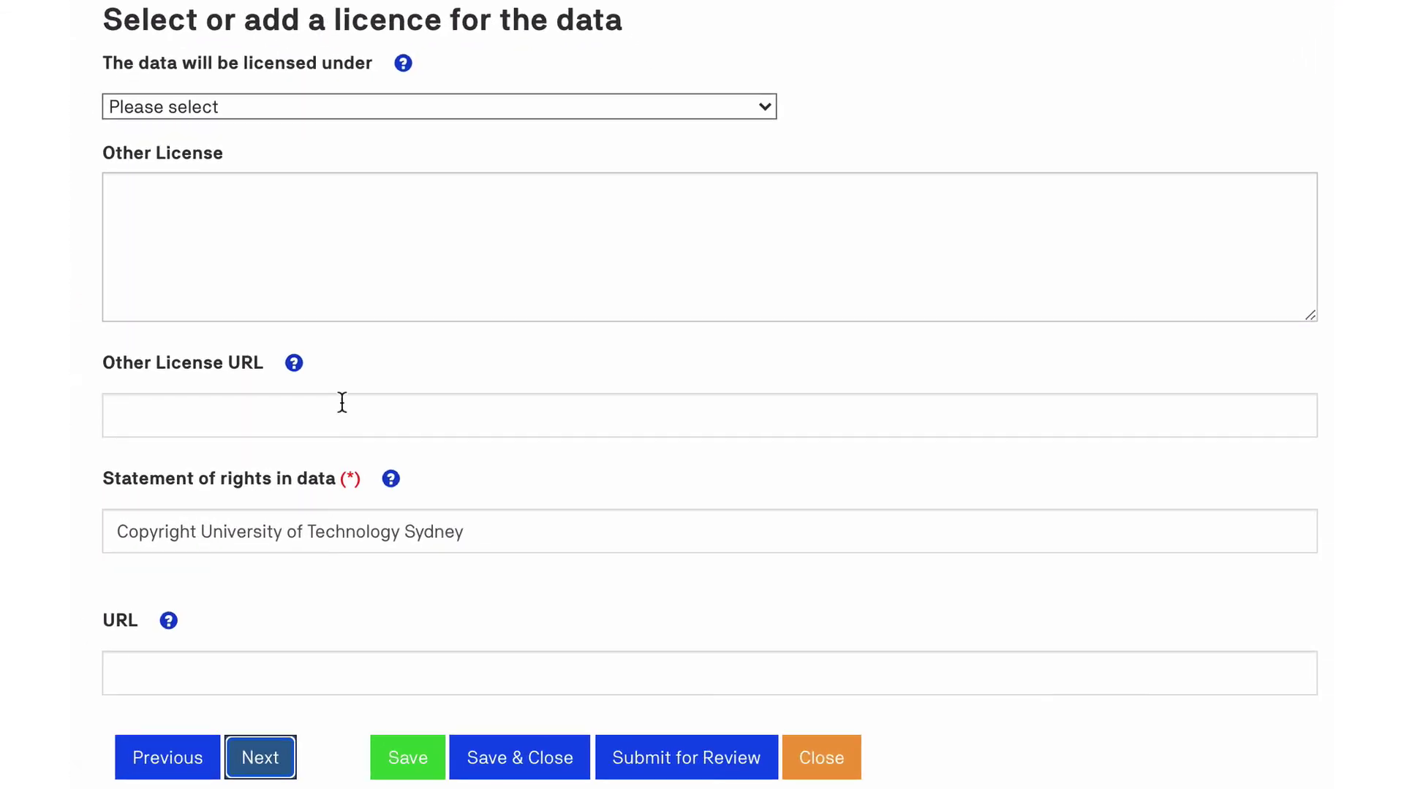
# Set the licence to CC BY 4.0 and change the rights statement's copyright holder to a person's name.
pyautogui.click(585, 107)
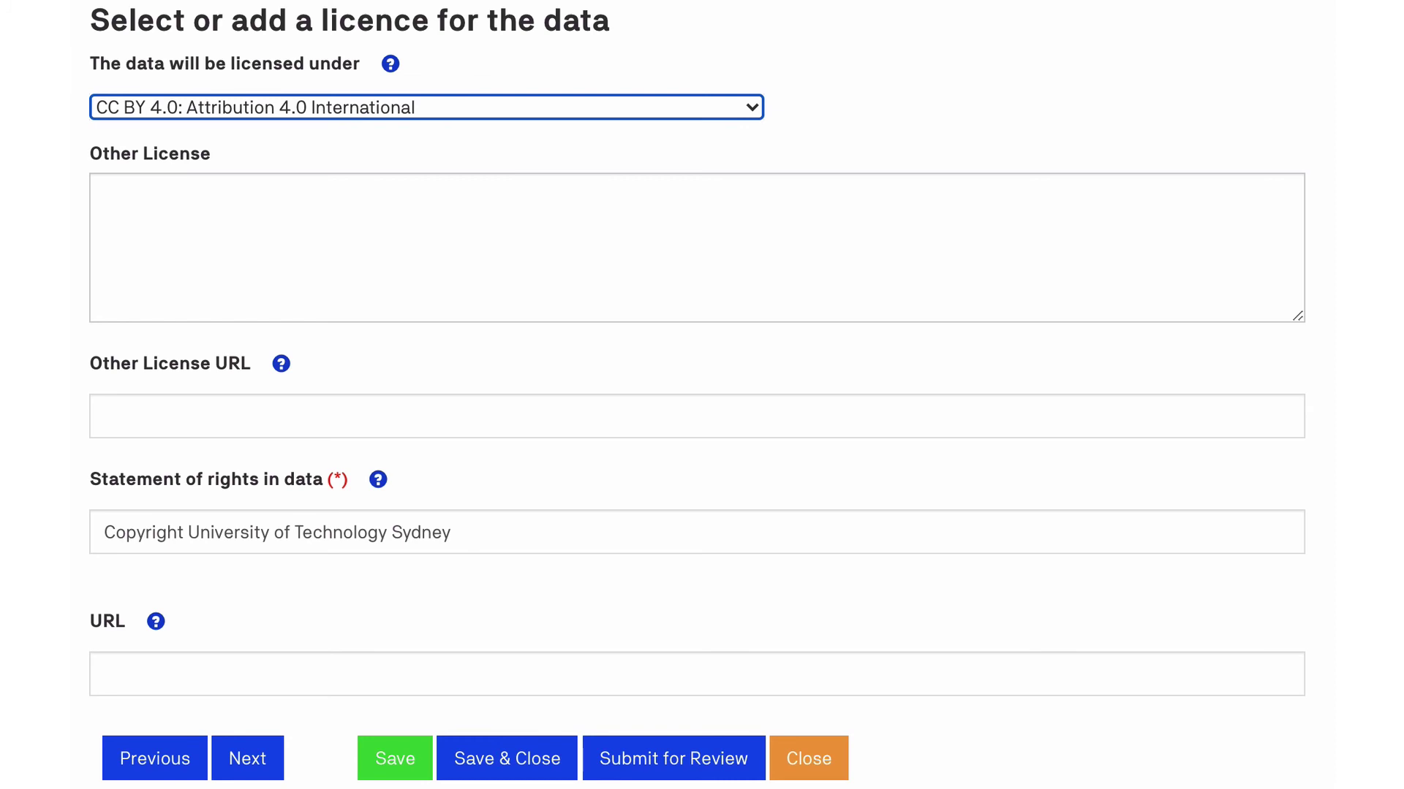
pyautogui.scroll(-2, 695, 395)
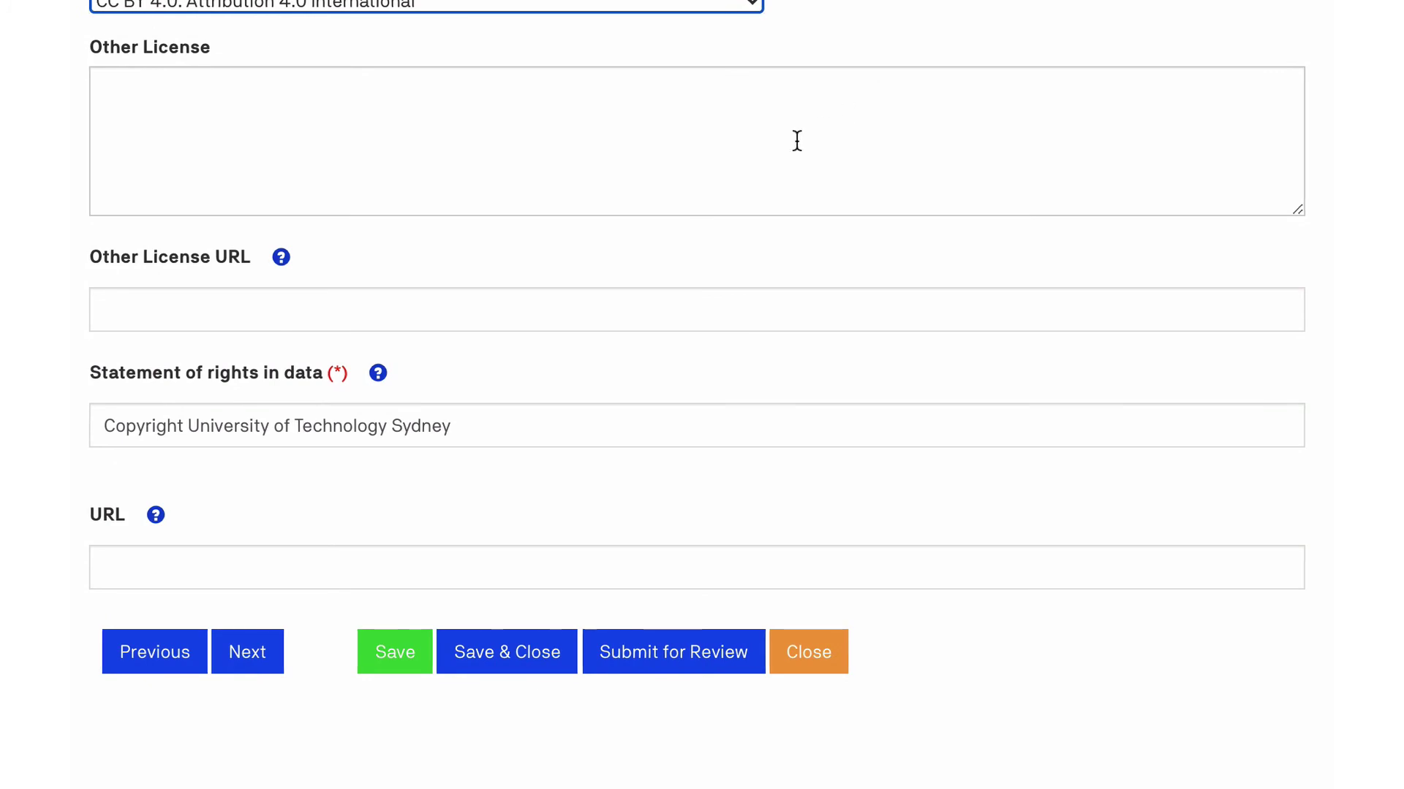
pyautogui.moveTo(482, 427); pyautogui.dragTo(185, 424)
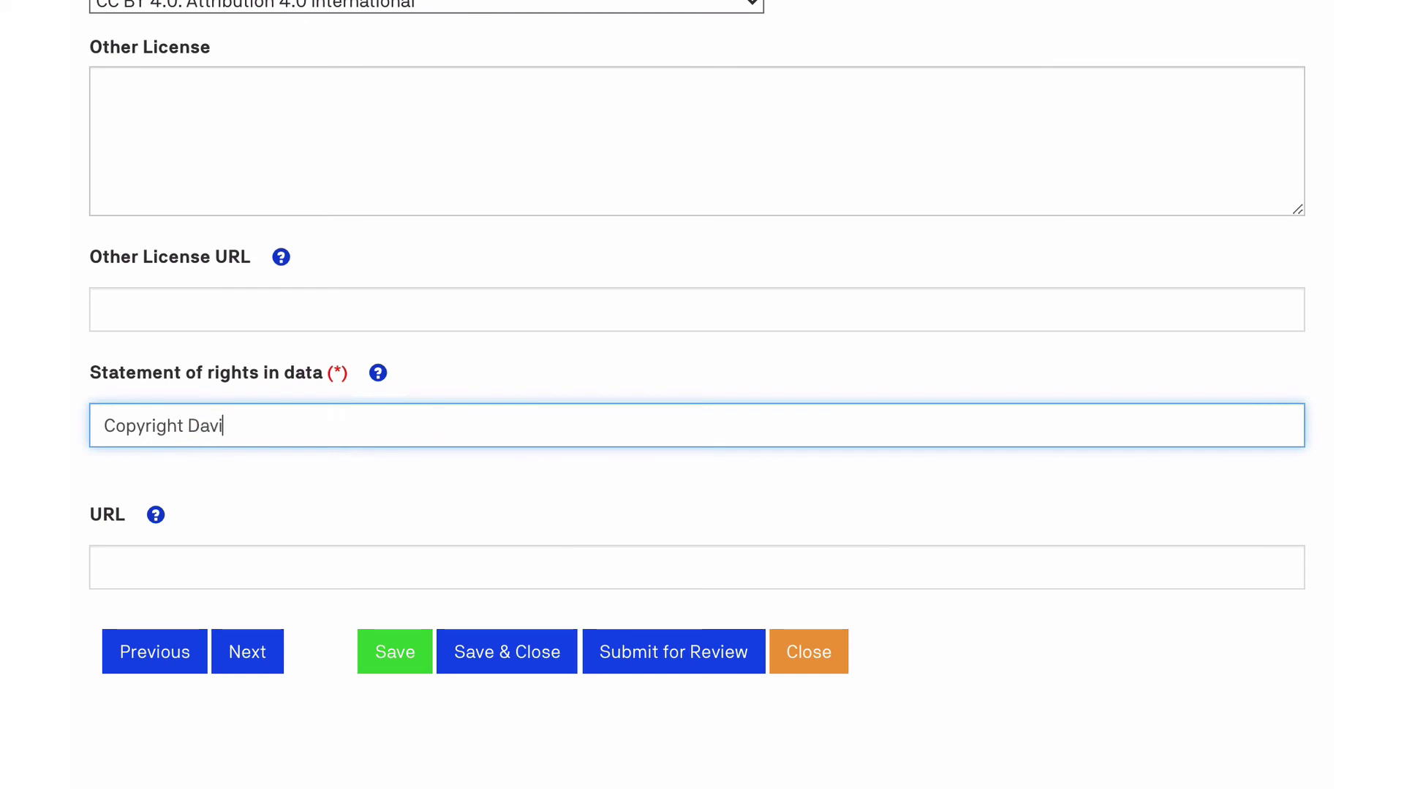
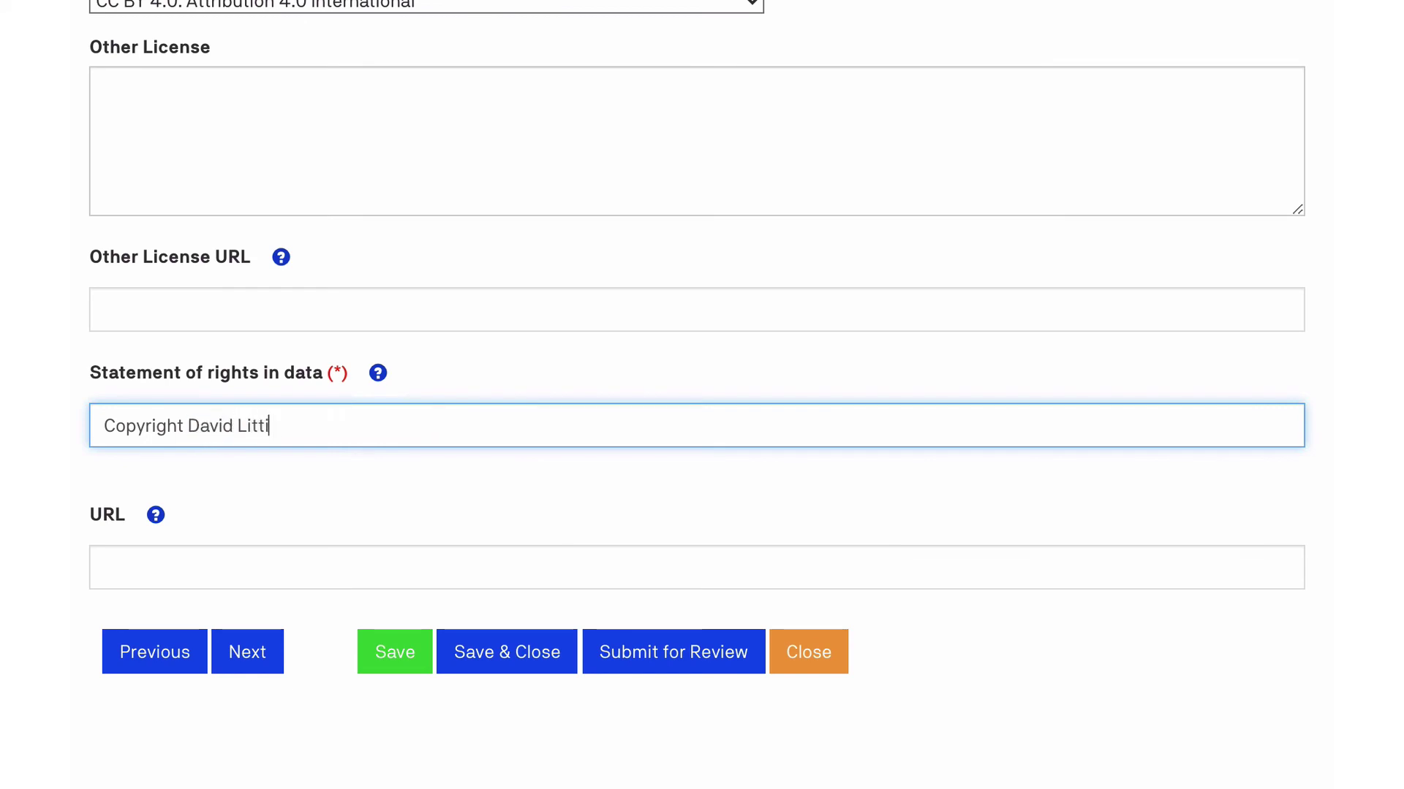